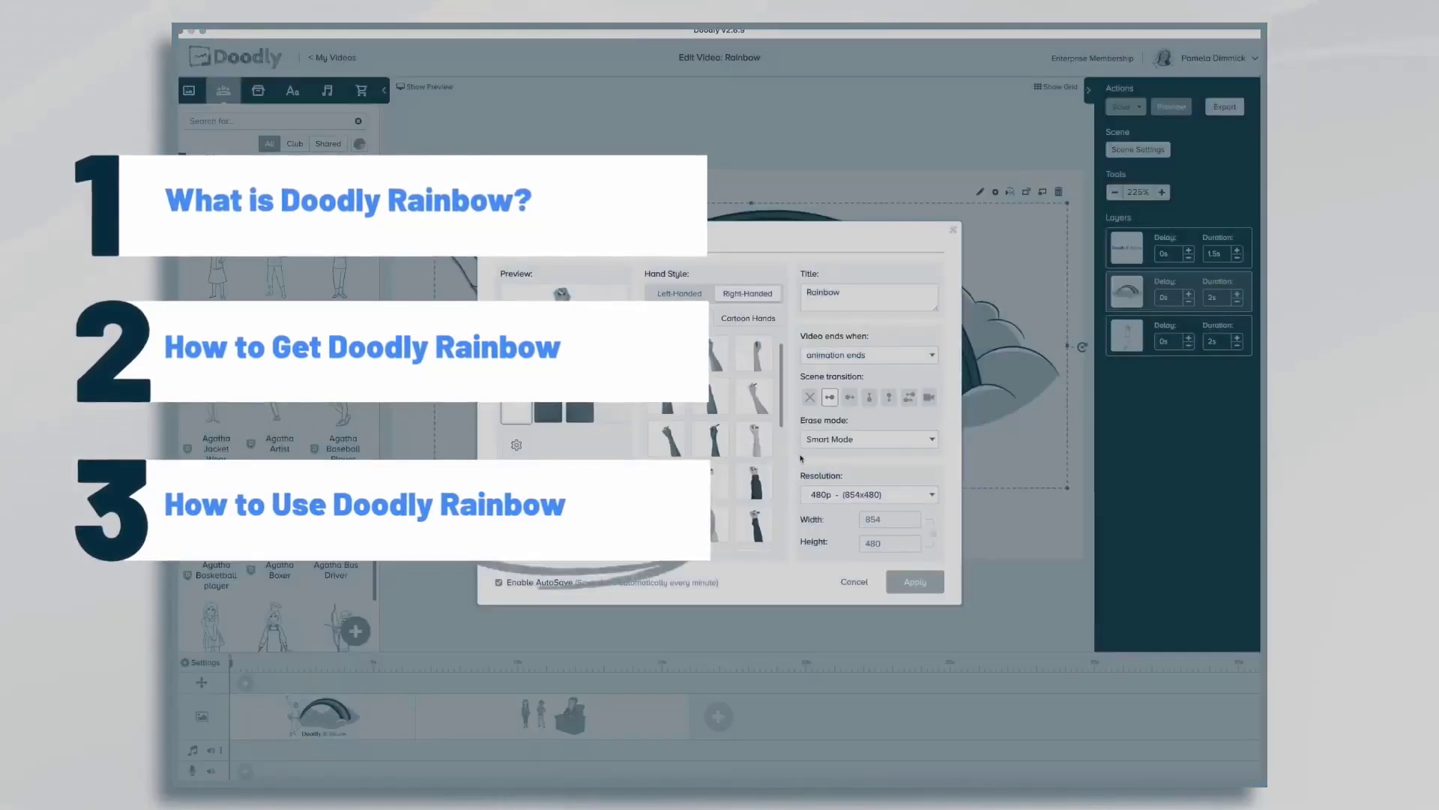
click(917, 581)
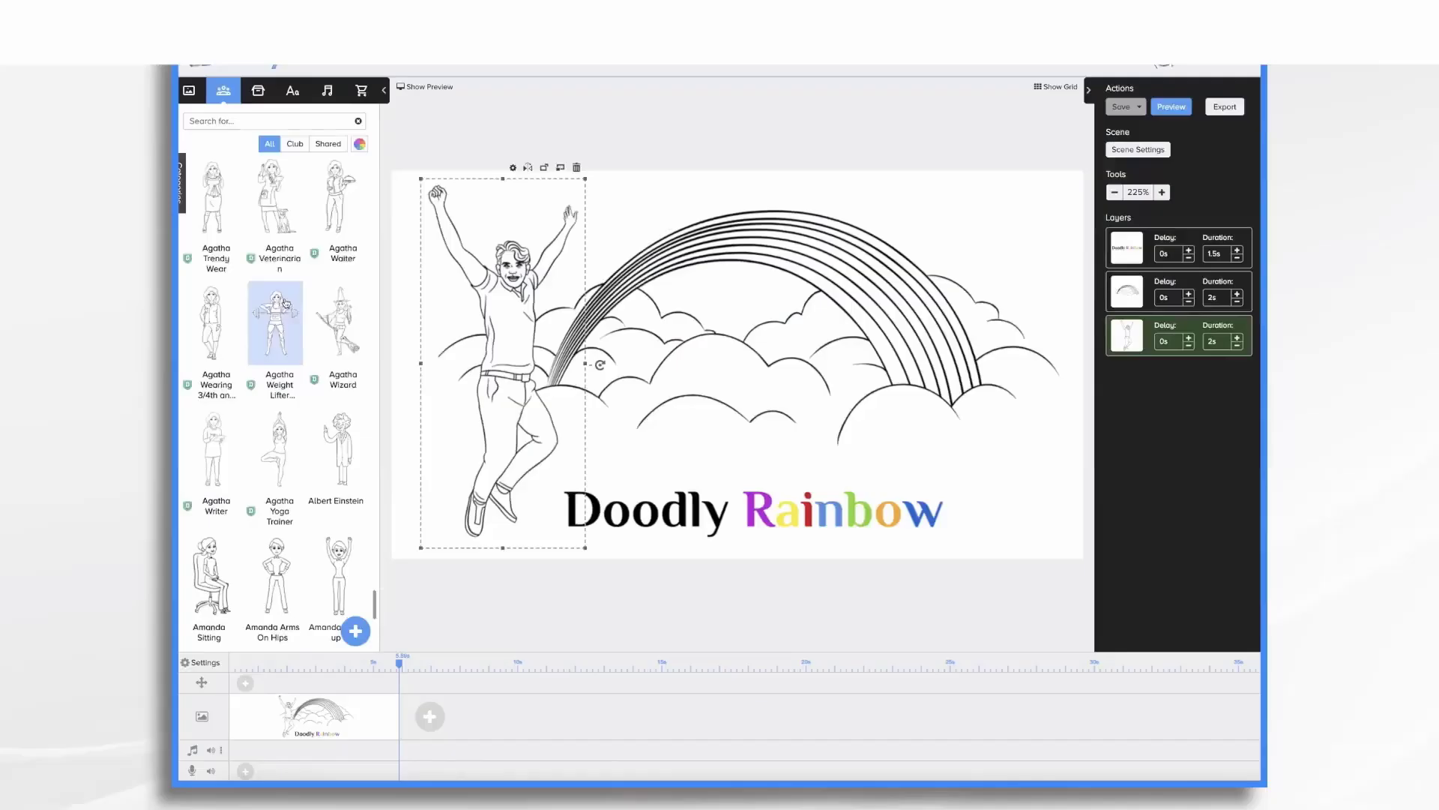
scroll(286, 303, down, 6)
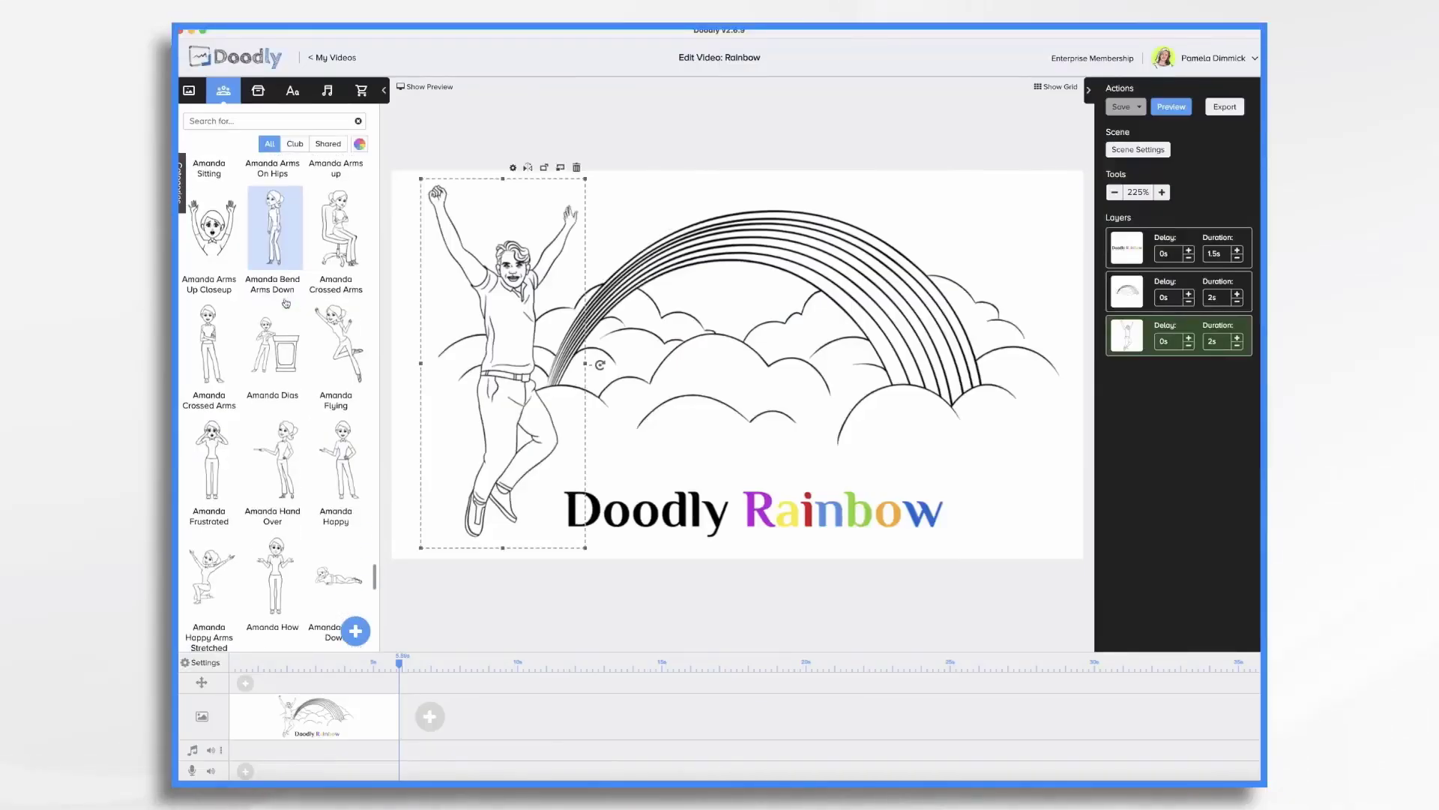
click(262, 94)
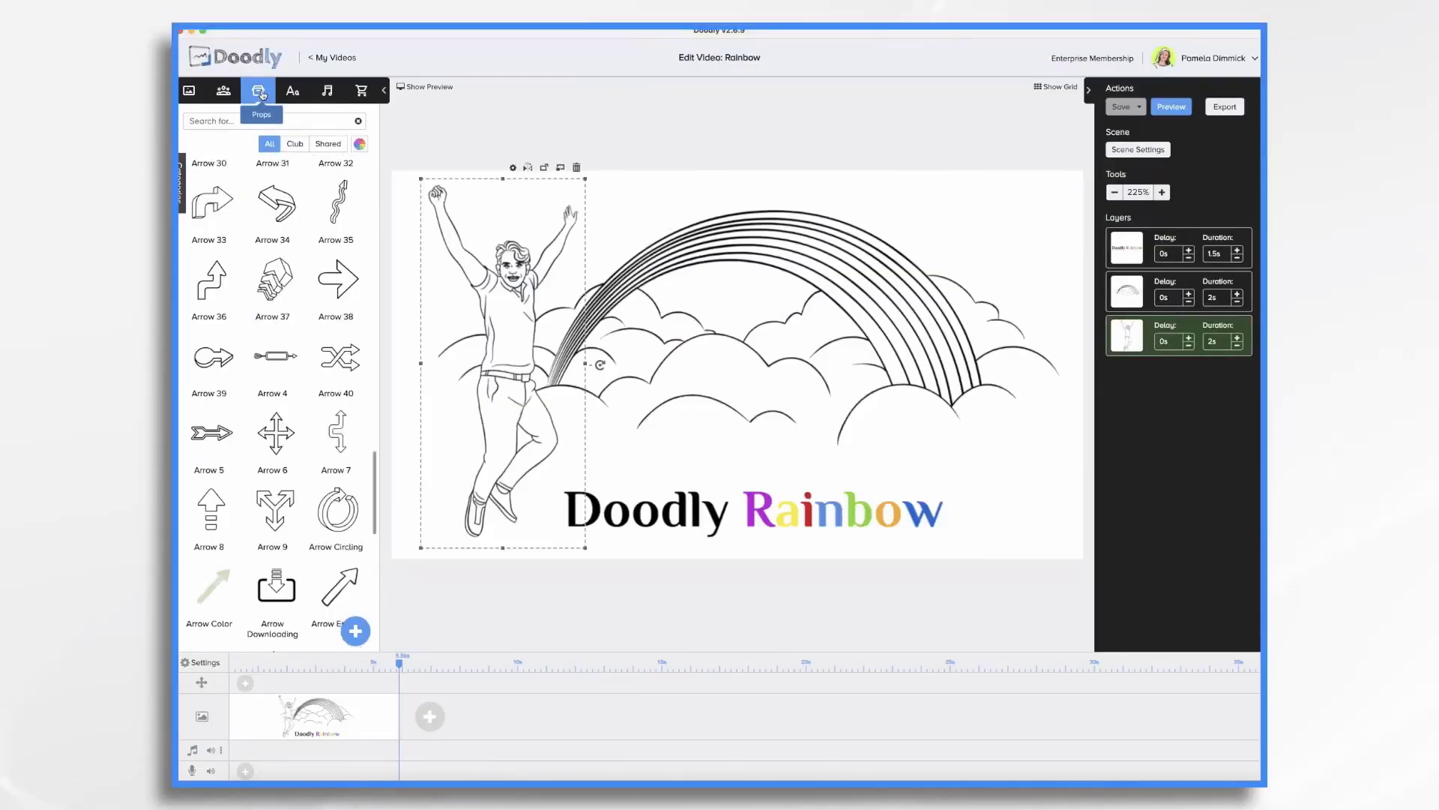
scroll(296, 416, down, 3)
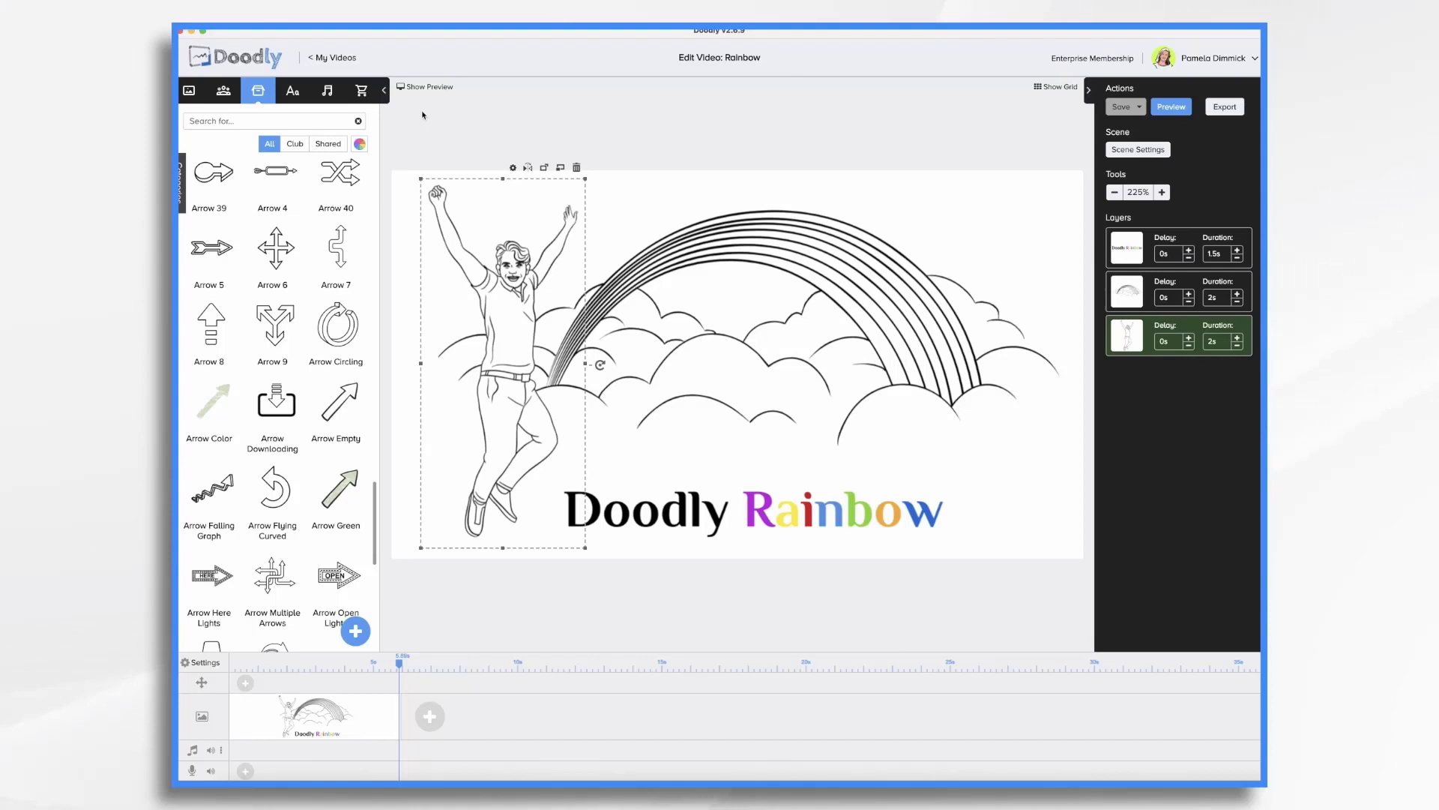
Return to the video list, reopen the Rainbow video, and turn on Doodly Rainbow for the asset library.
click(328, 60)
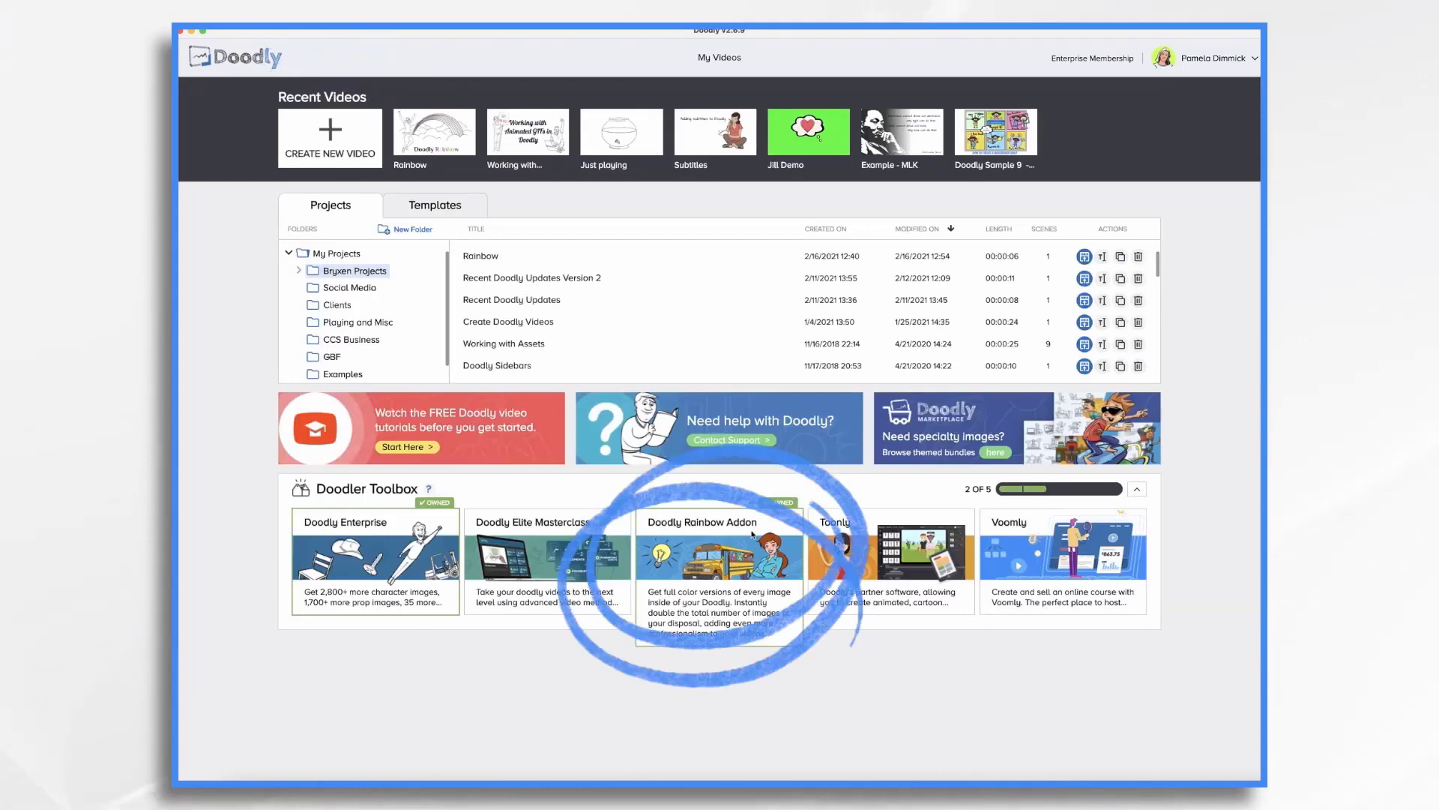
click(455, 120)
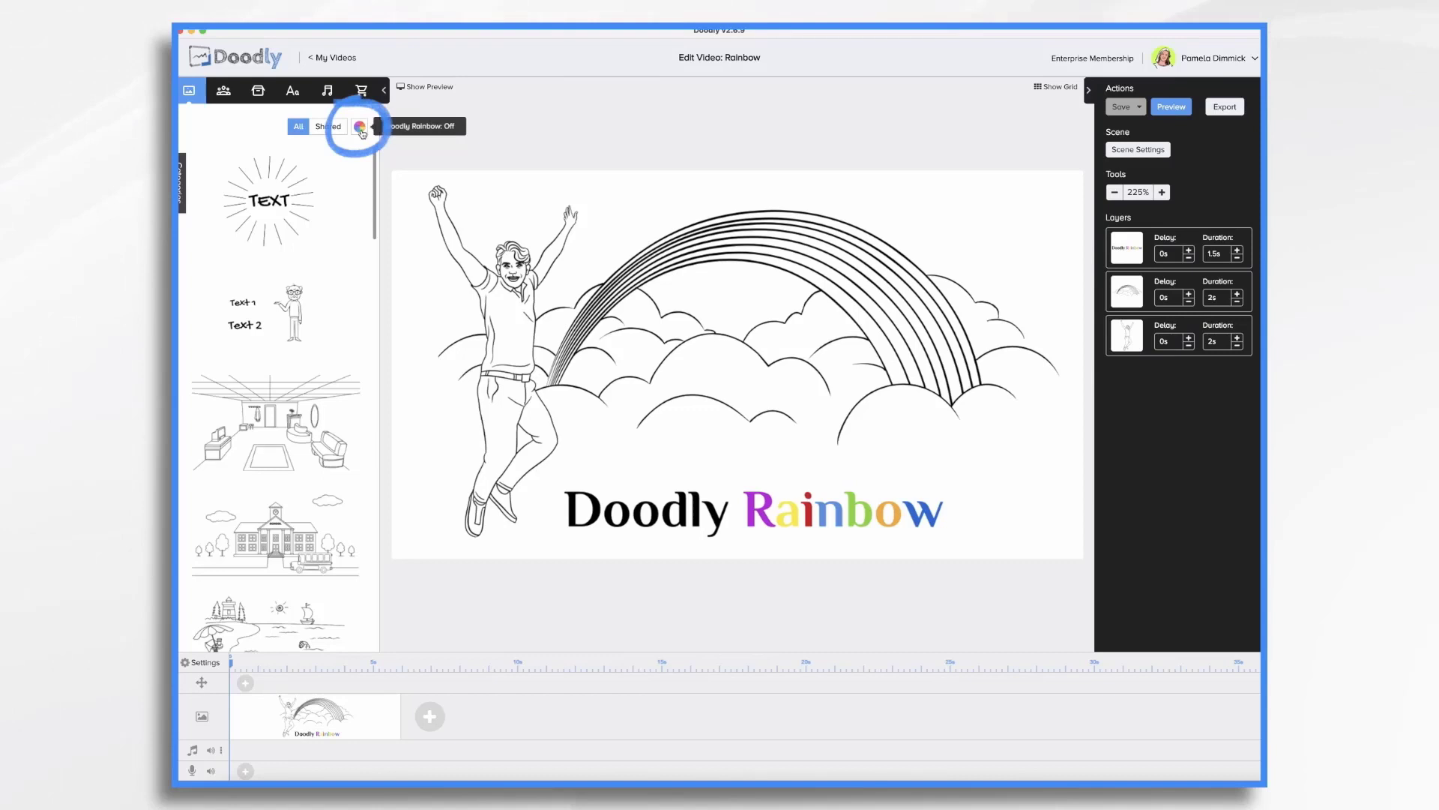
click(360, 128)
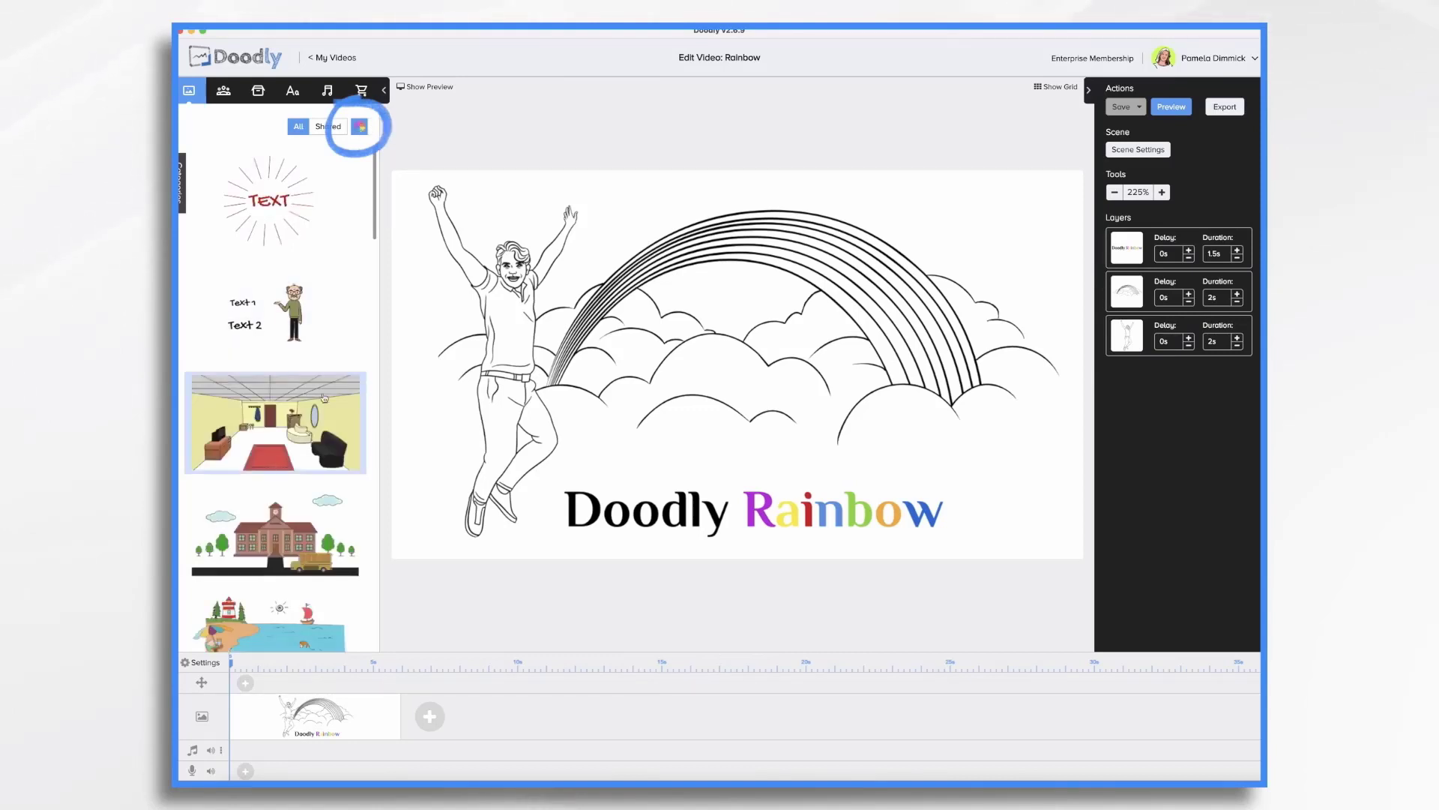
Examine the colour versions of the library's scenes, characters and props.
scroll(324, 397, down, 4)
scroll(323, 397, down, 8)
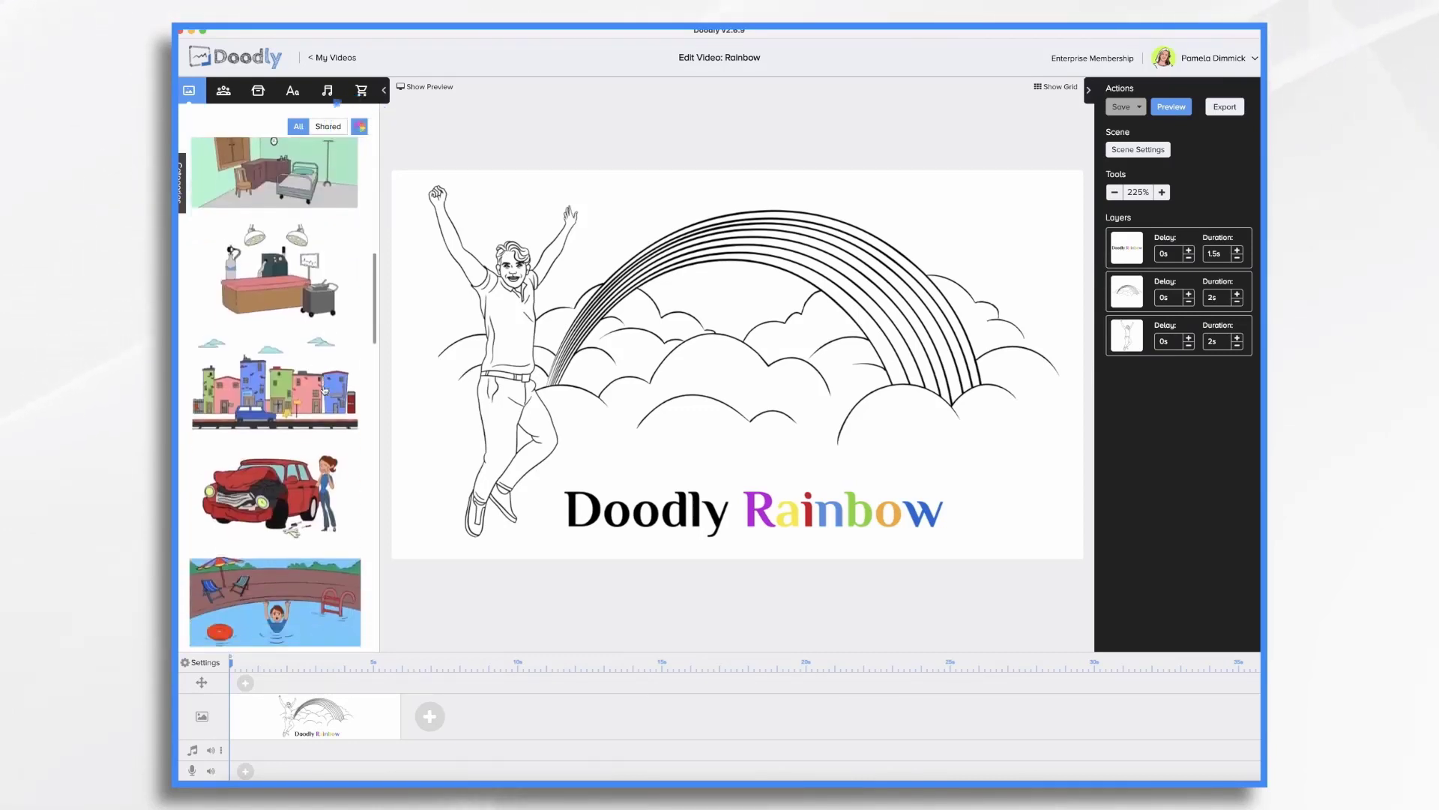
scroll(324, 390, down, 2)
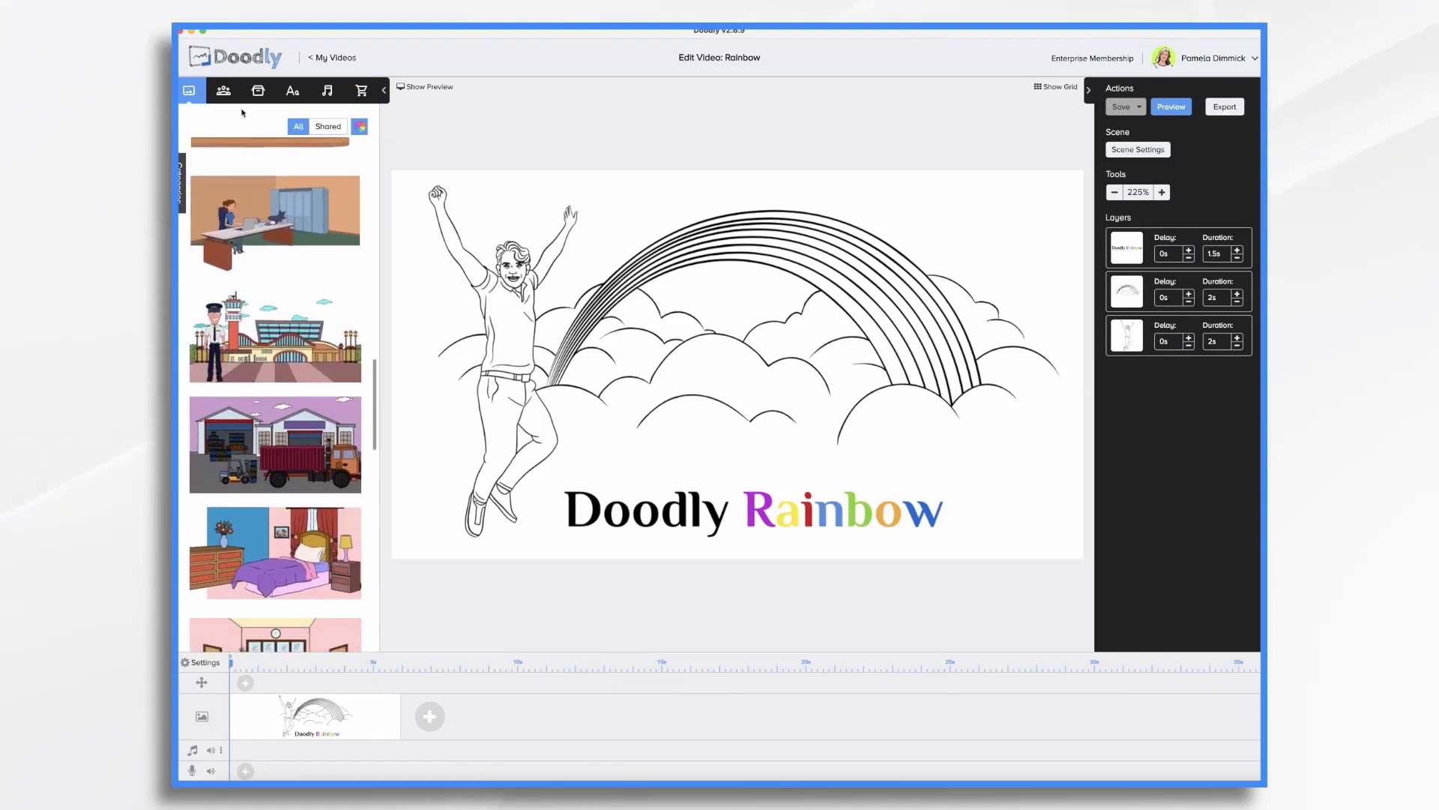
click(223, 90)
scroll(304, 471, down, 10)
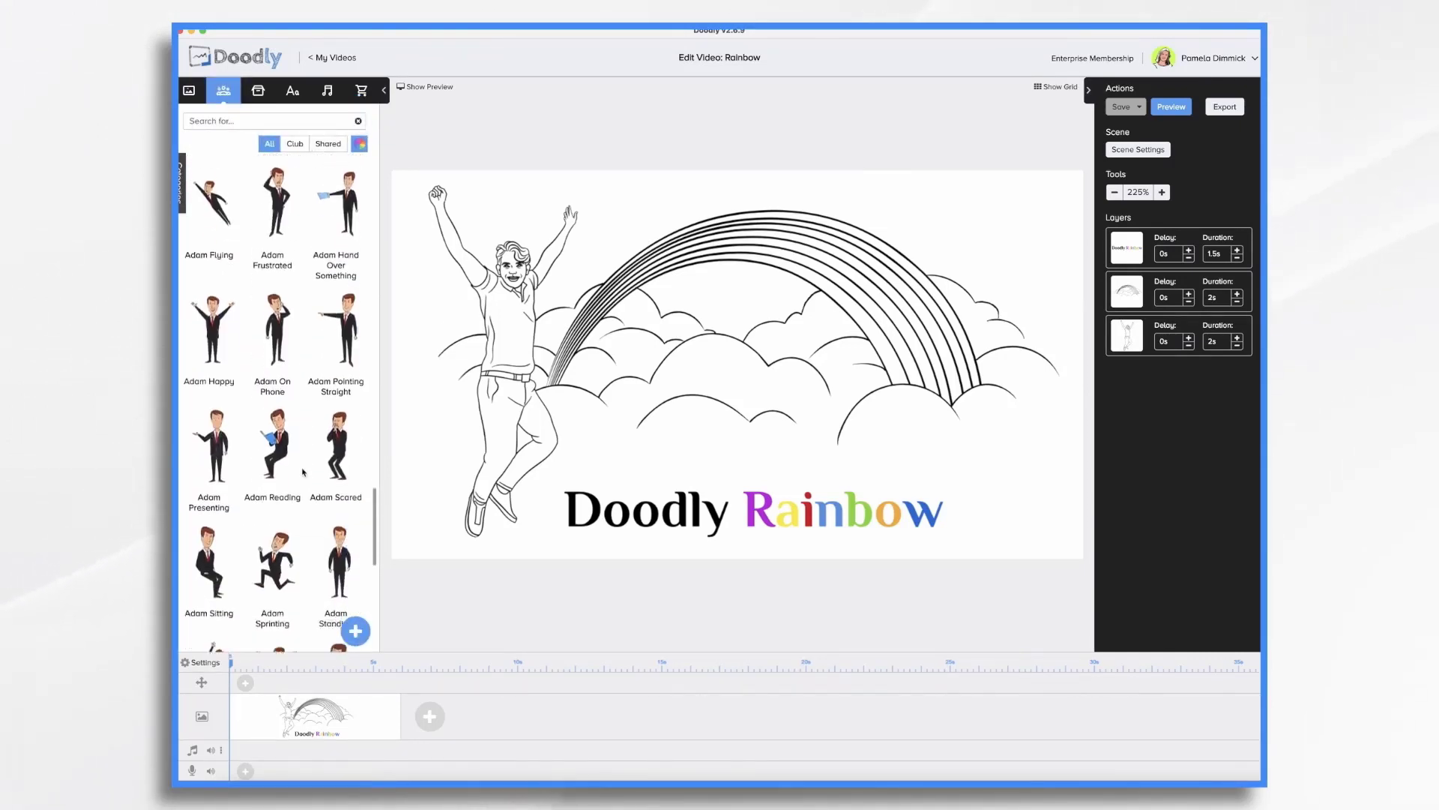
scroll(304, 471, down, 3)
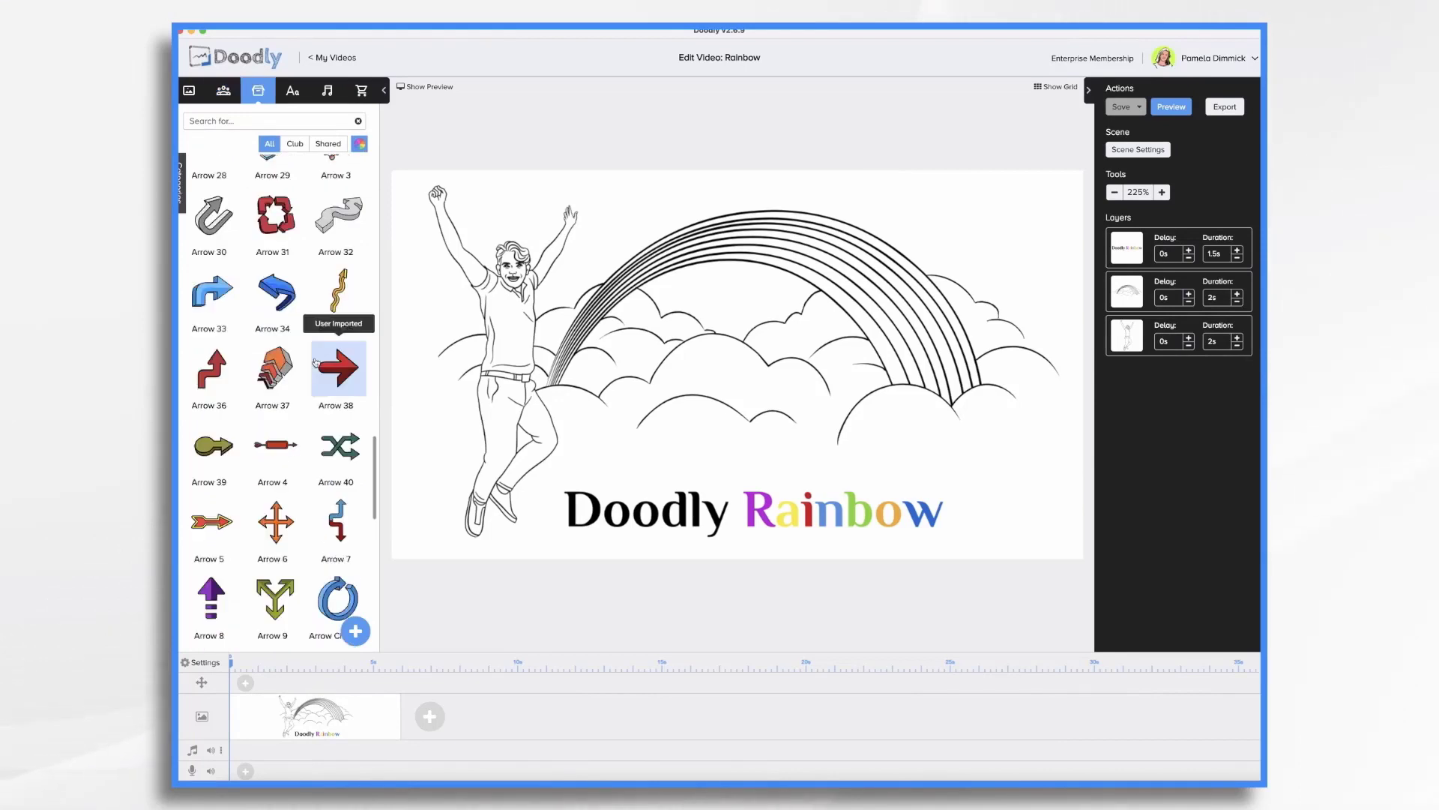
scroll(316, 363, down, 5)
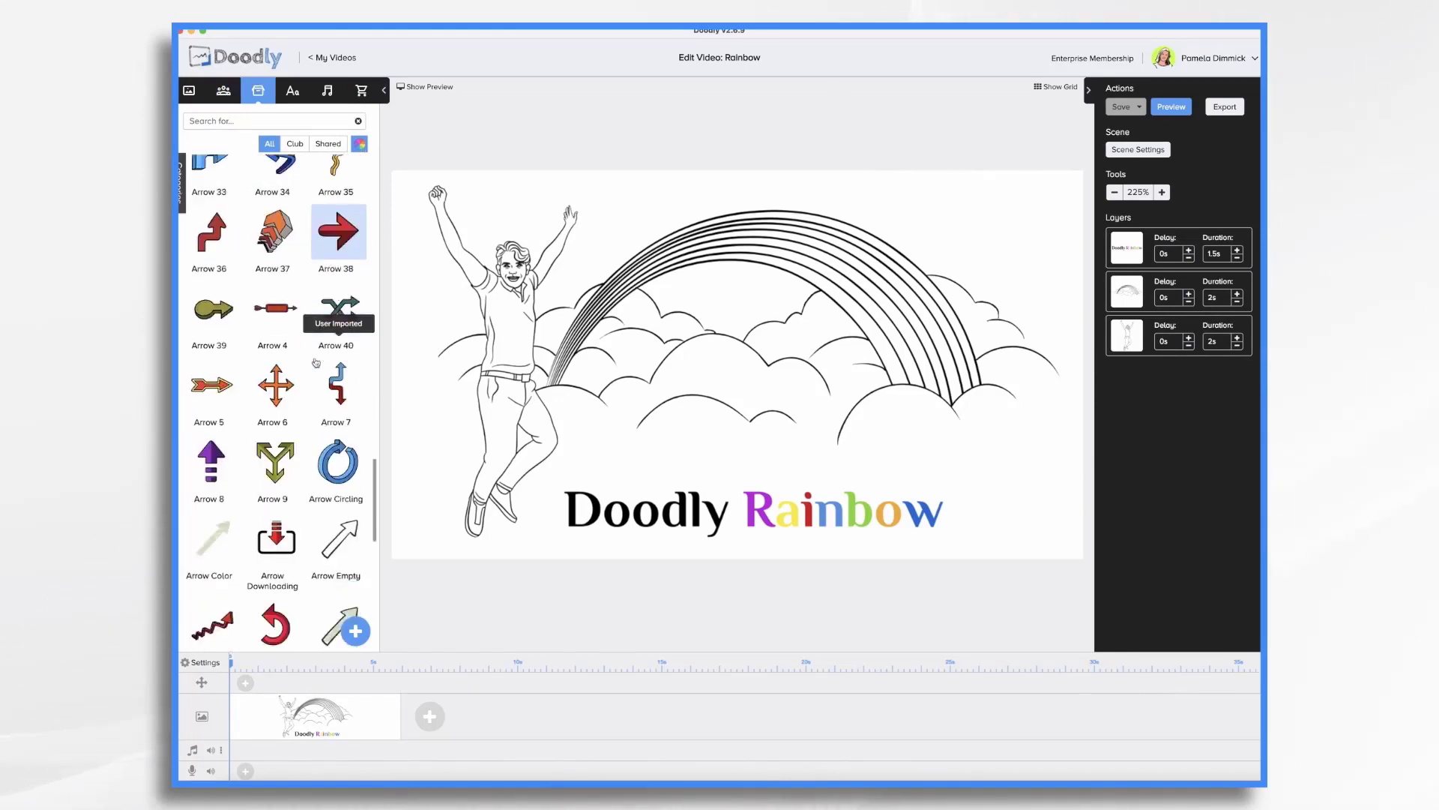
scroll(316, 363, down, 4)
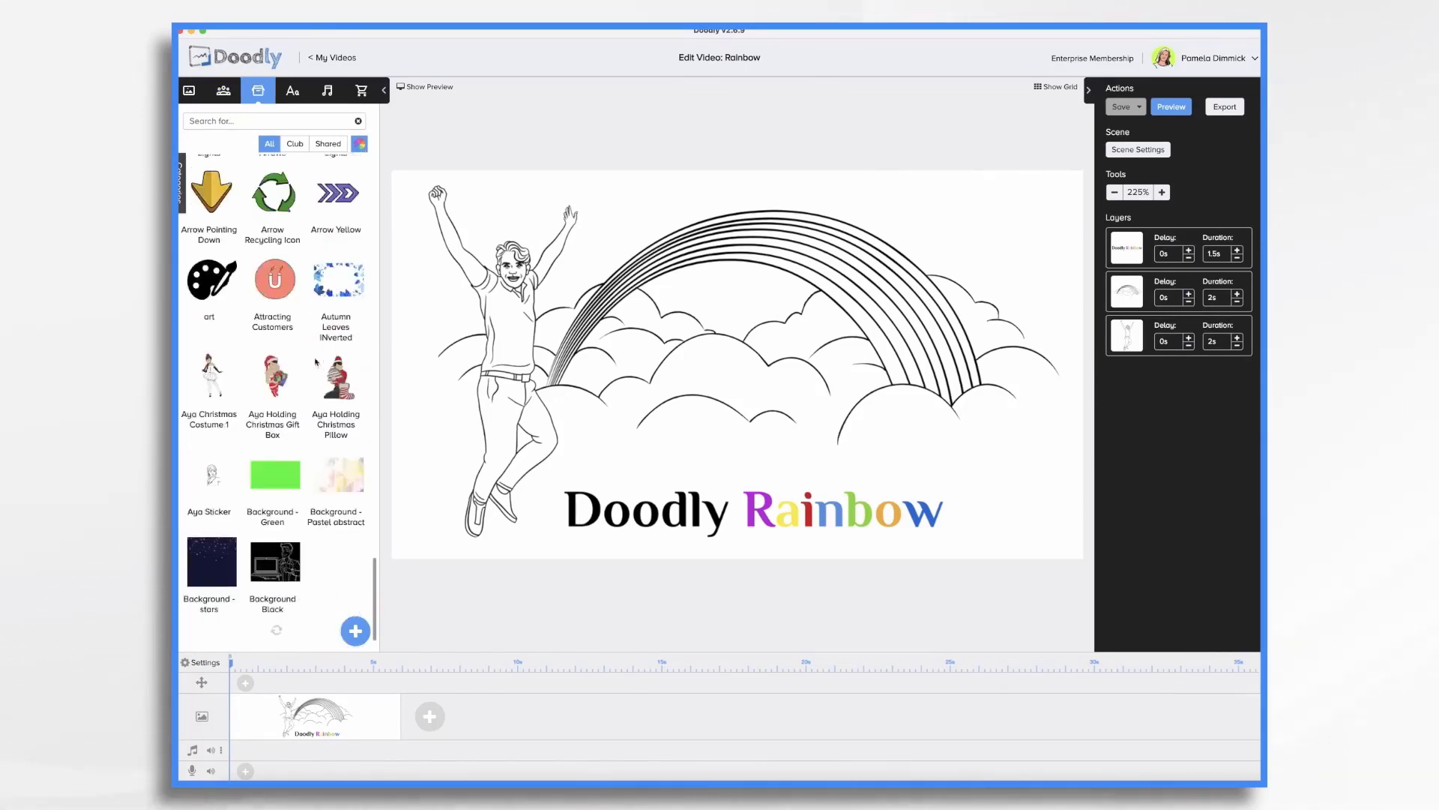
scroll(329, 353, down, 5)
Add a new scene to the video and place the coloured Adam Tired character on its canvas.
click(430, 718)
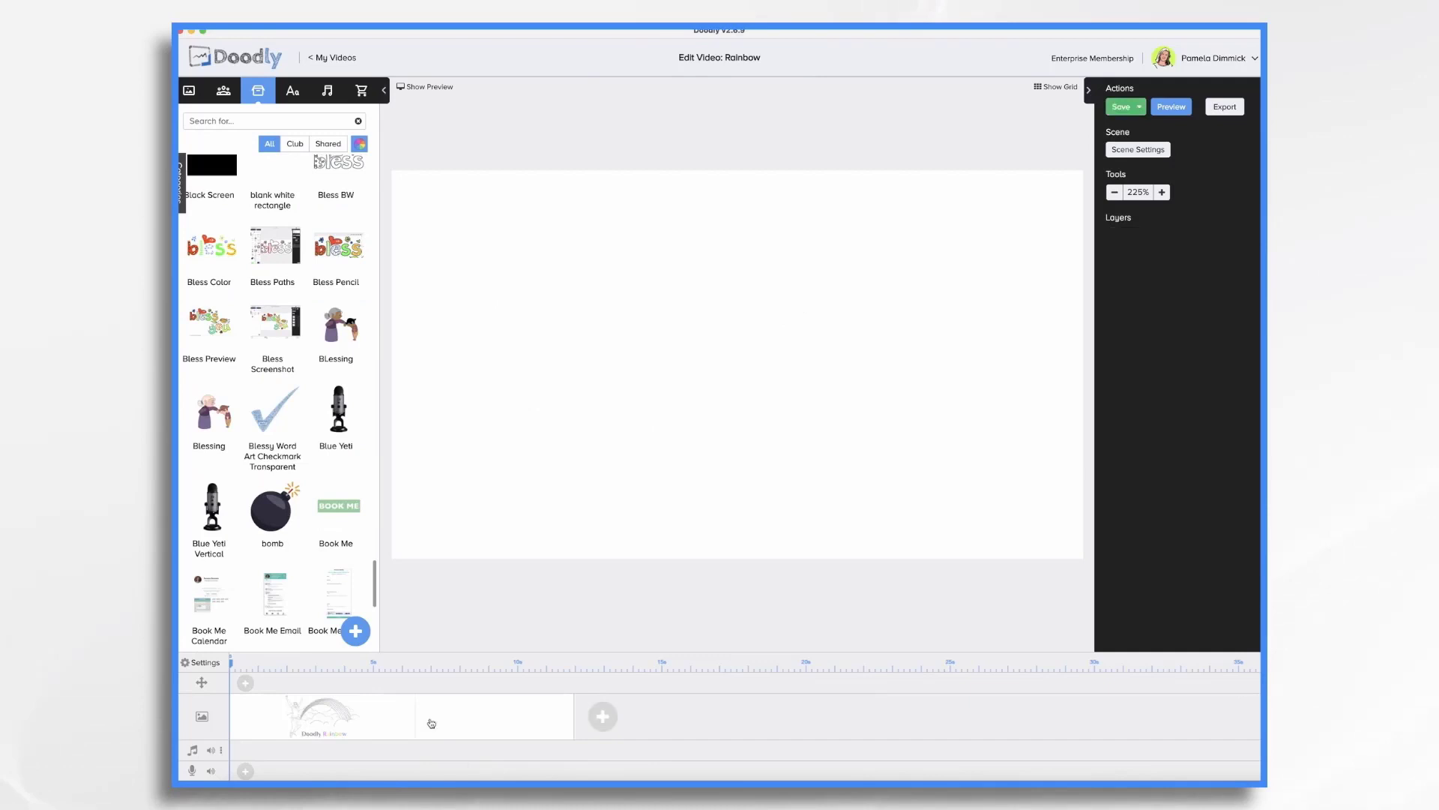
click(223, 90)
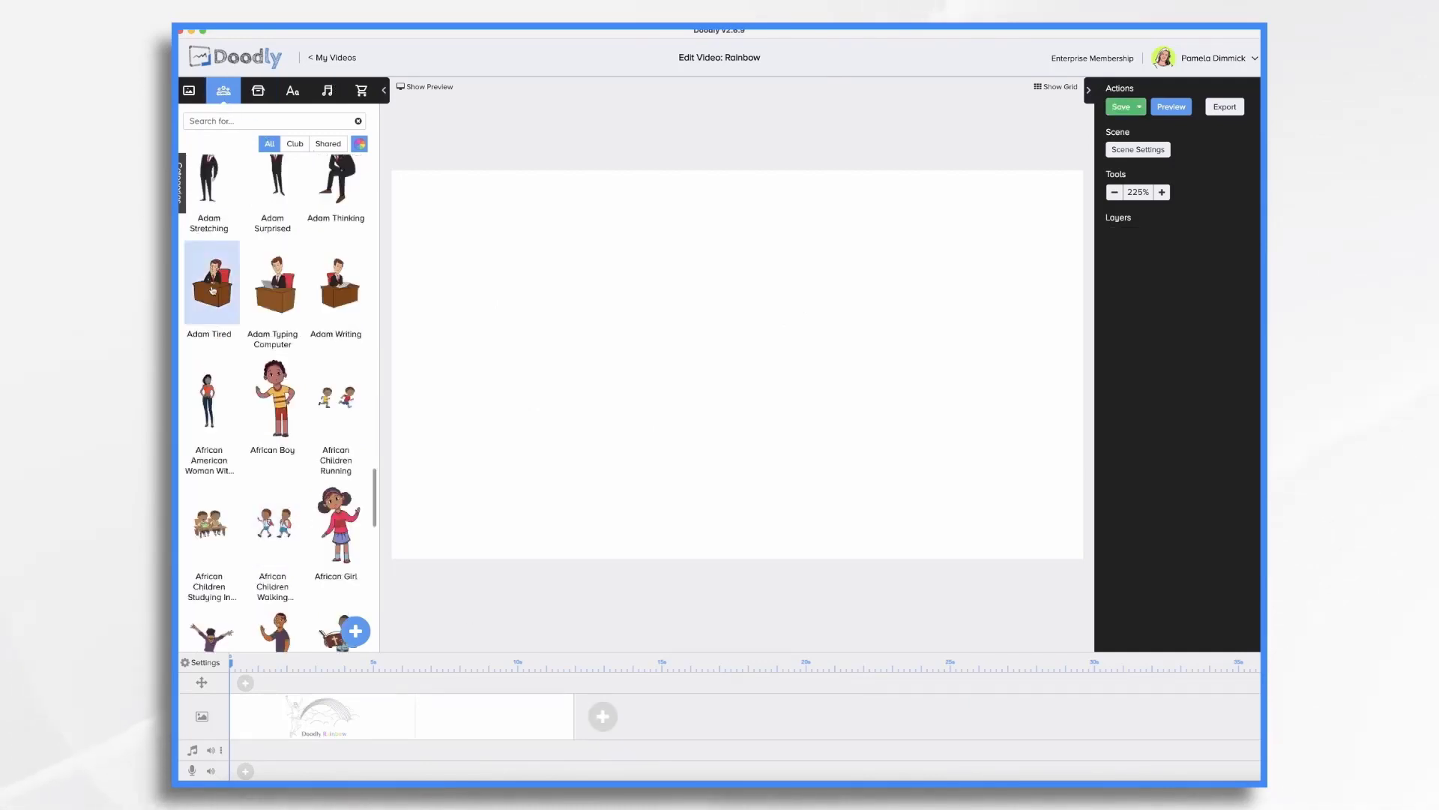
drag(212, 283, 890, 408)
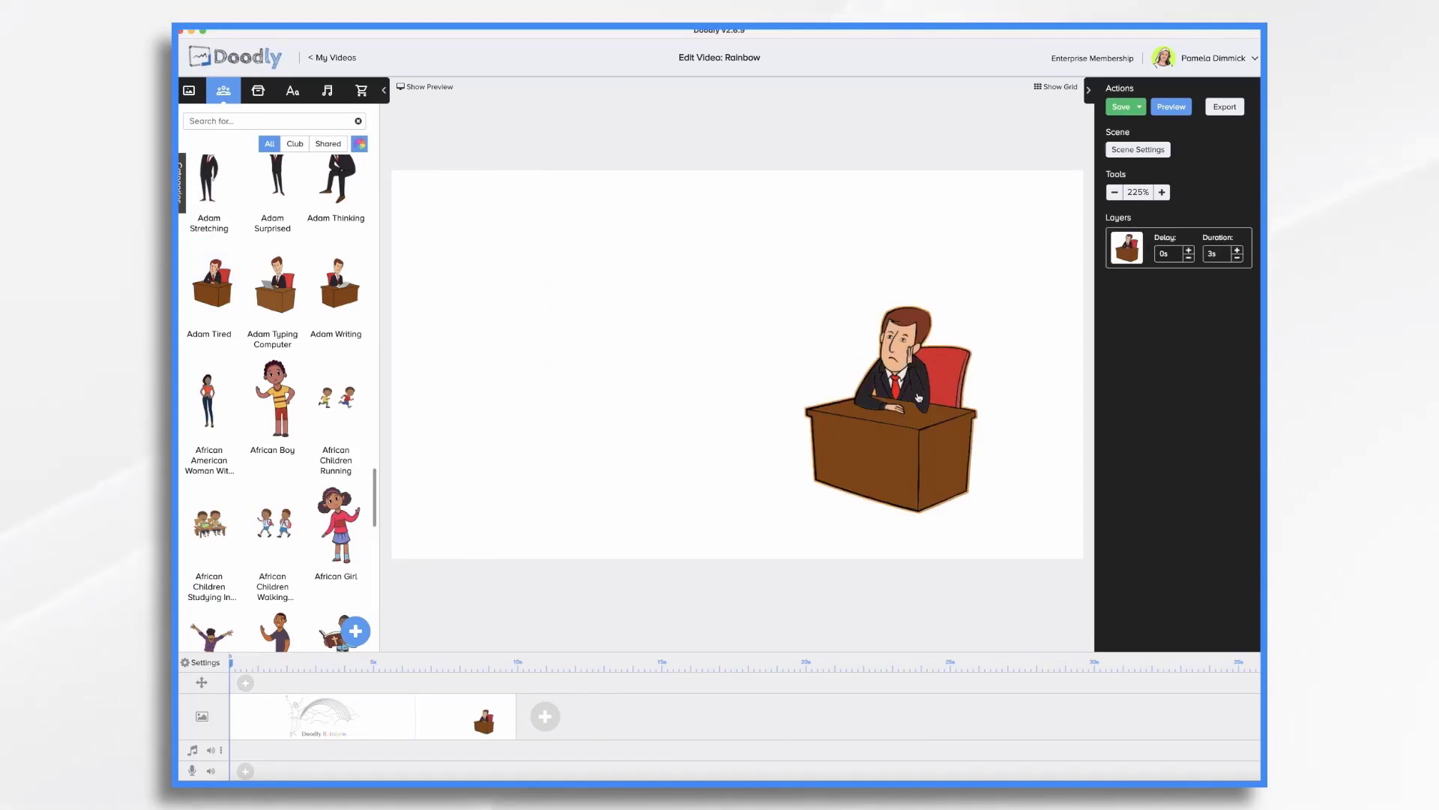
Enlarge the man at the desk to nearly the canvas height and position him in the right half of the scene.
click(918, 398)
drag(780, 289, 629, 198)
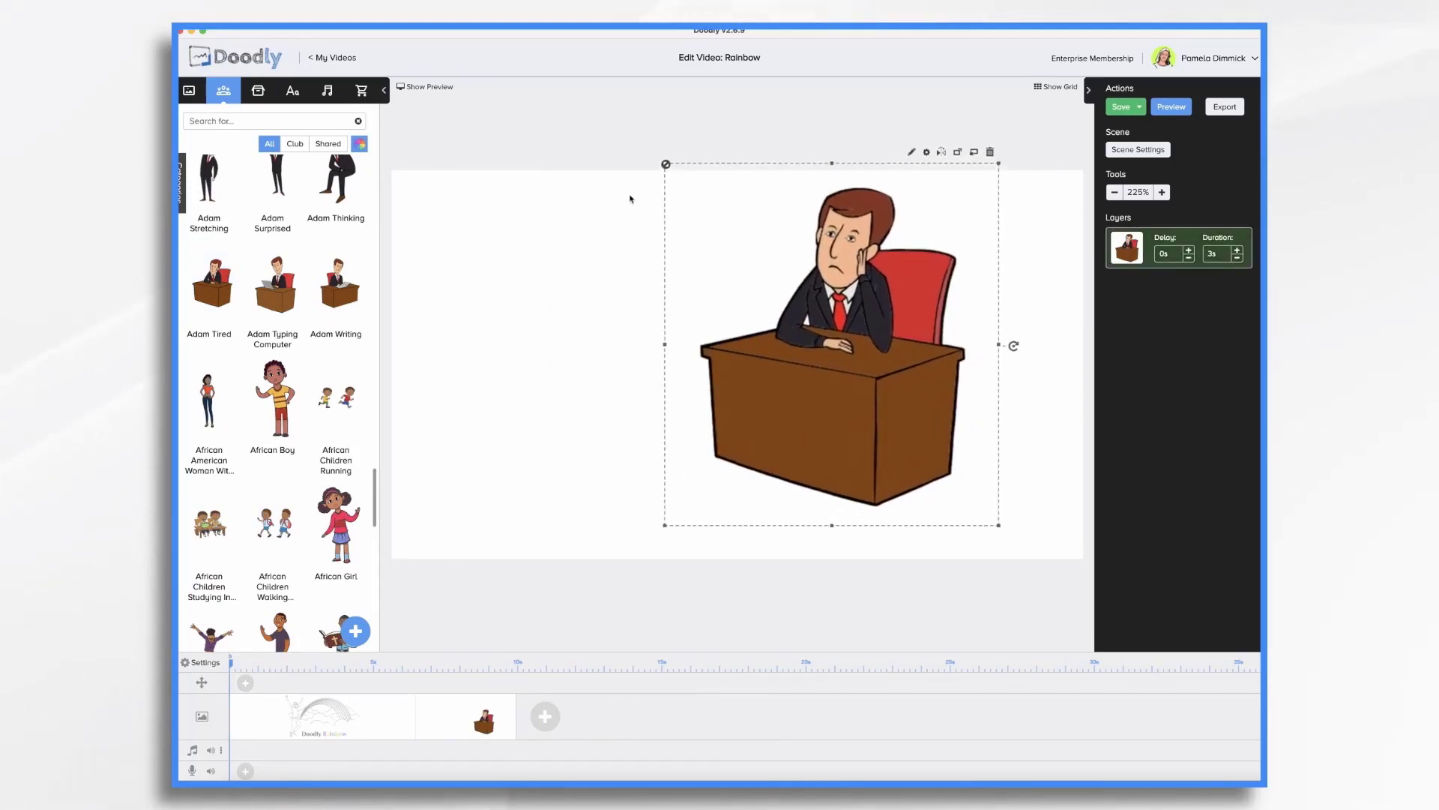
drag(839, 378, 895, 391)
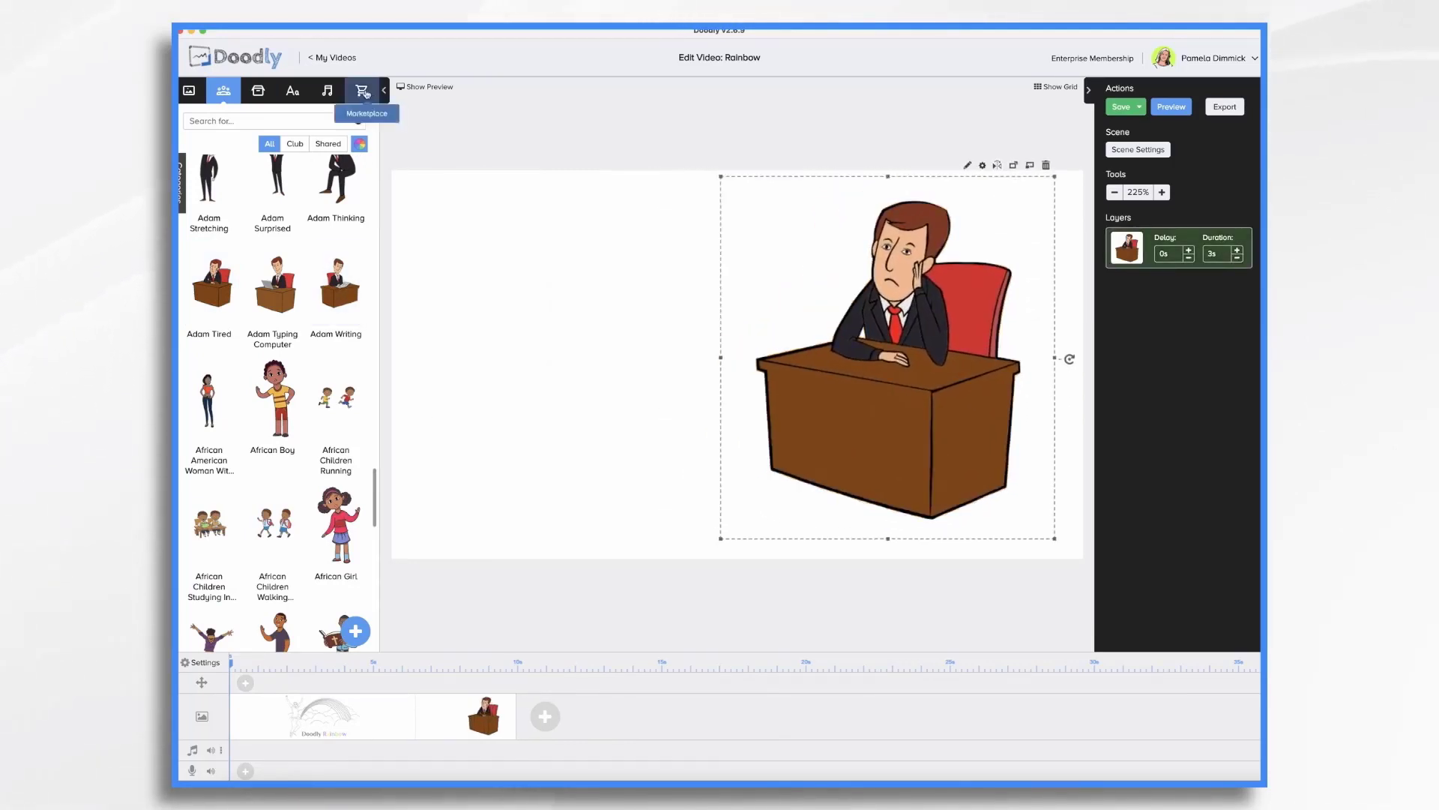
Turn off Doodly Rainbow for the asset library and add the black-and-white Agatha Jacket Wear character beside the desk.
click(361, 144)
scroll(225, 375, down, 5)
drag(212, 387, 584, 325)
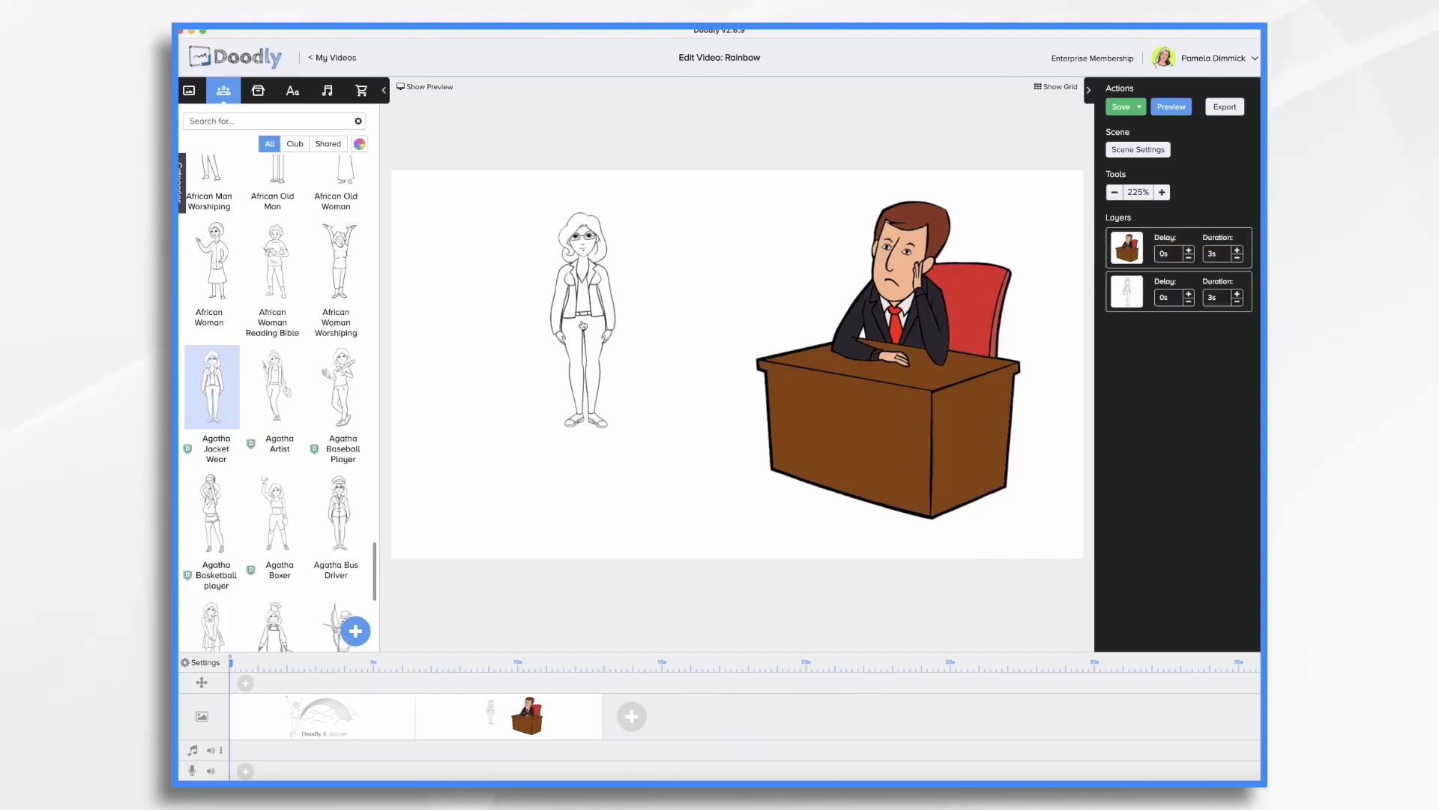
Enlarge the Agatha Jacket Wear character to about 126 by 322 and move it toward the scene's left edge.
click(606, 384)
drag(629, 439, 639, 467)
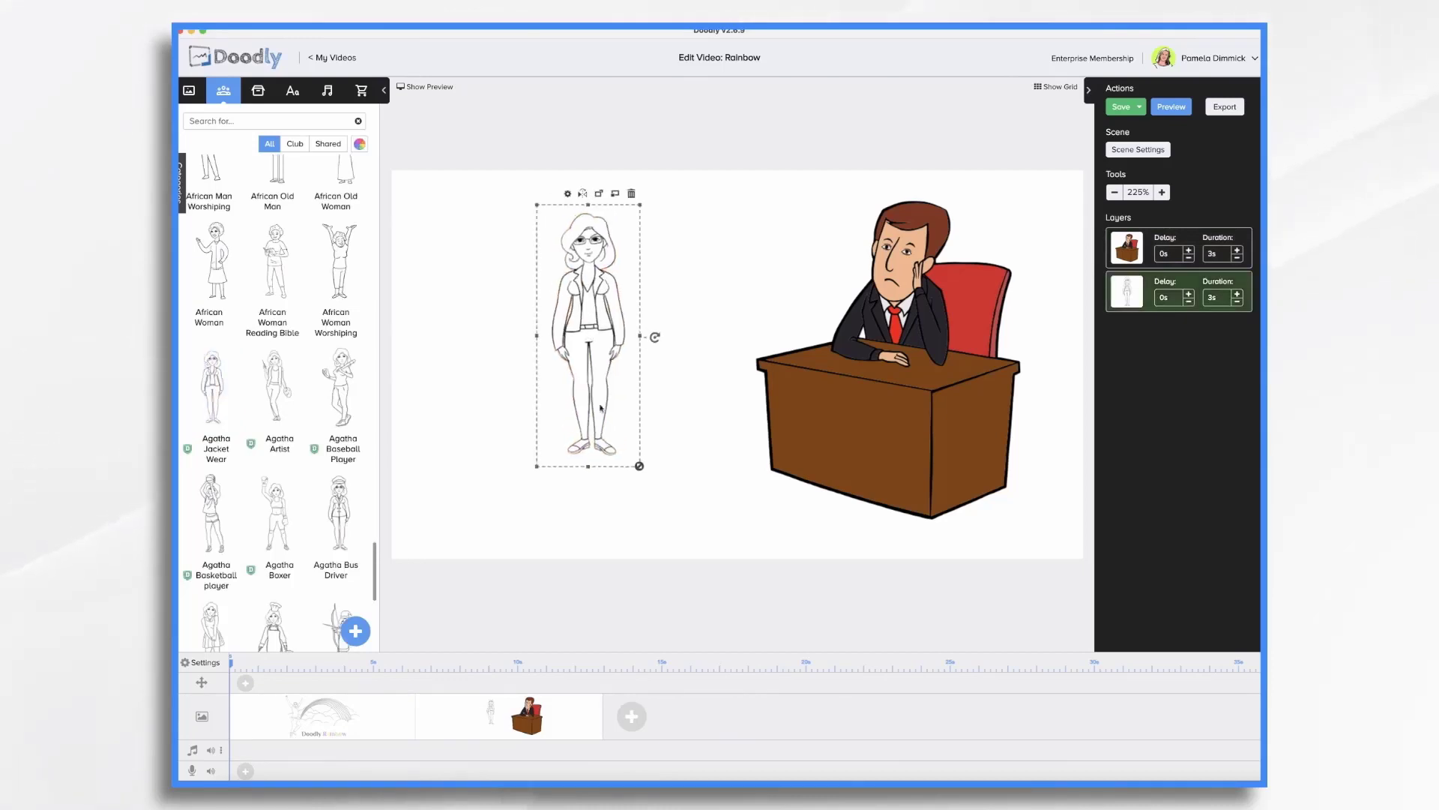
drag(587, 384, 509, 391)
Add the African Woman Reading Bible character between Agatha and the desk, enlarged to about 118 by 312.
drag(275, 312, 652, 341)
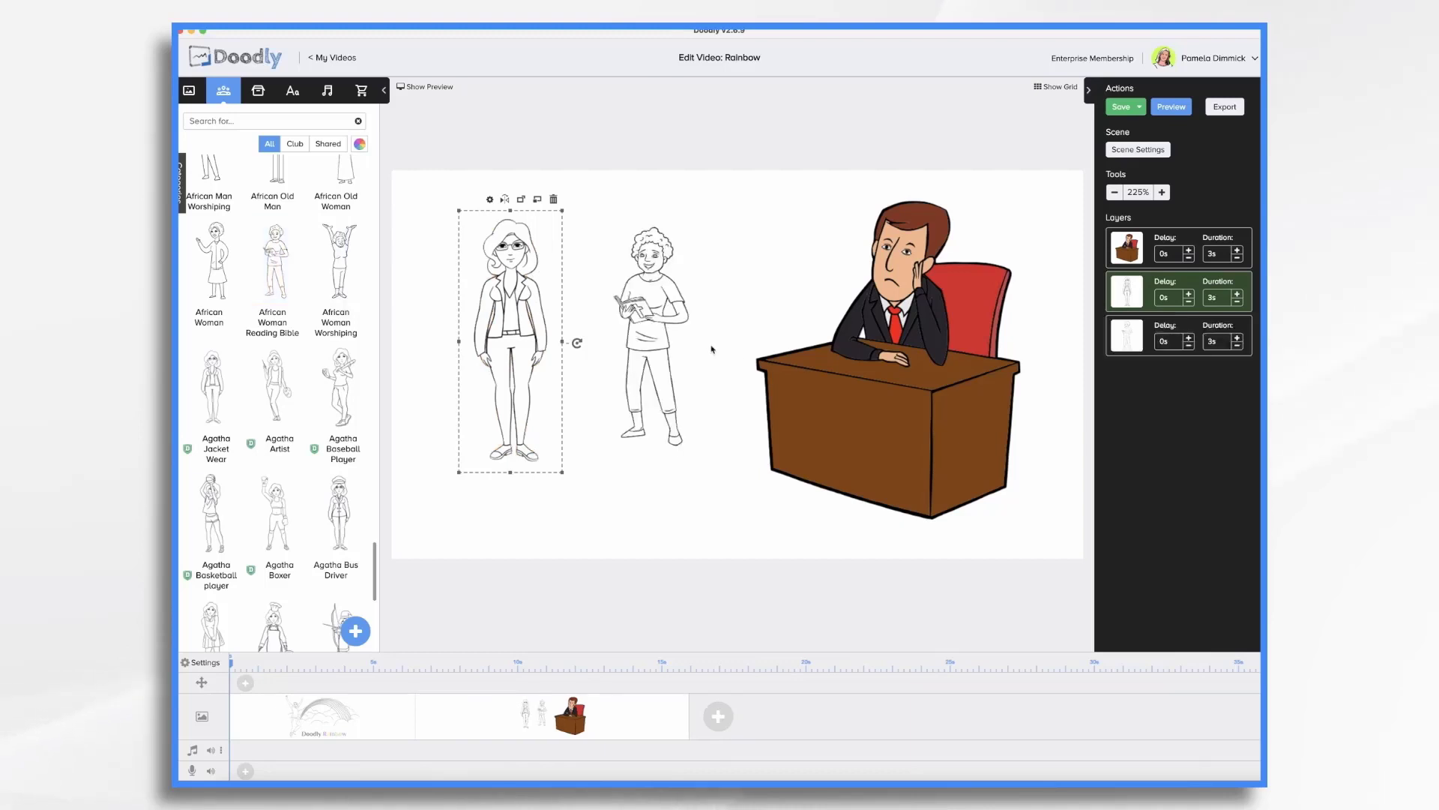
click(658, 374)
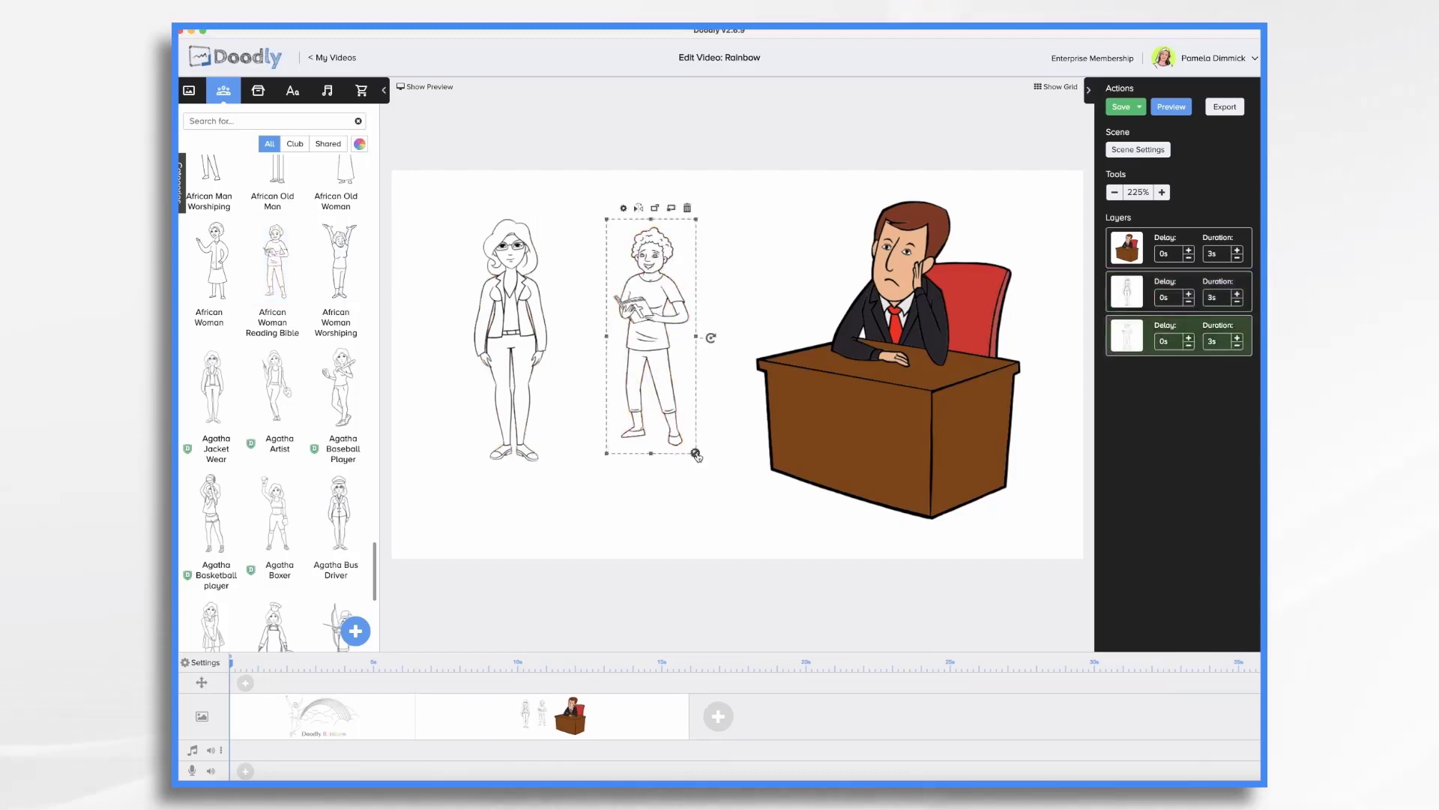
drag(696, 455, 704, 472)
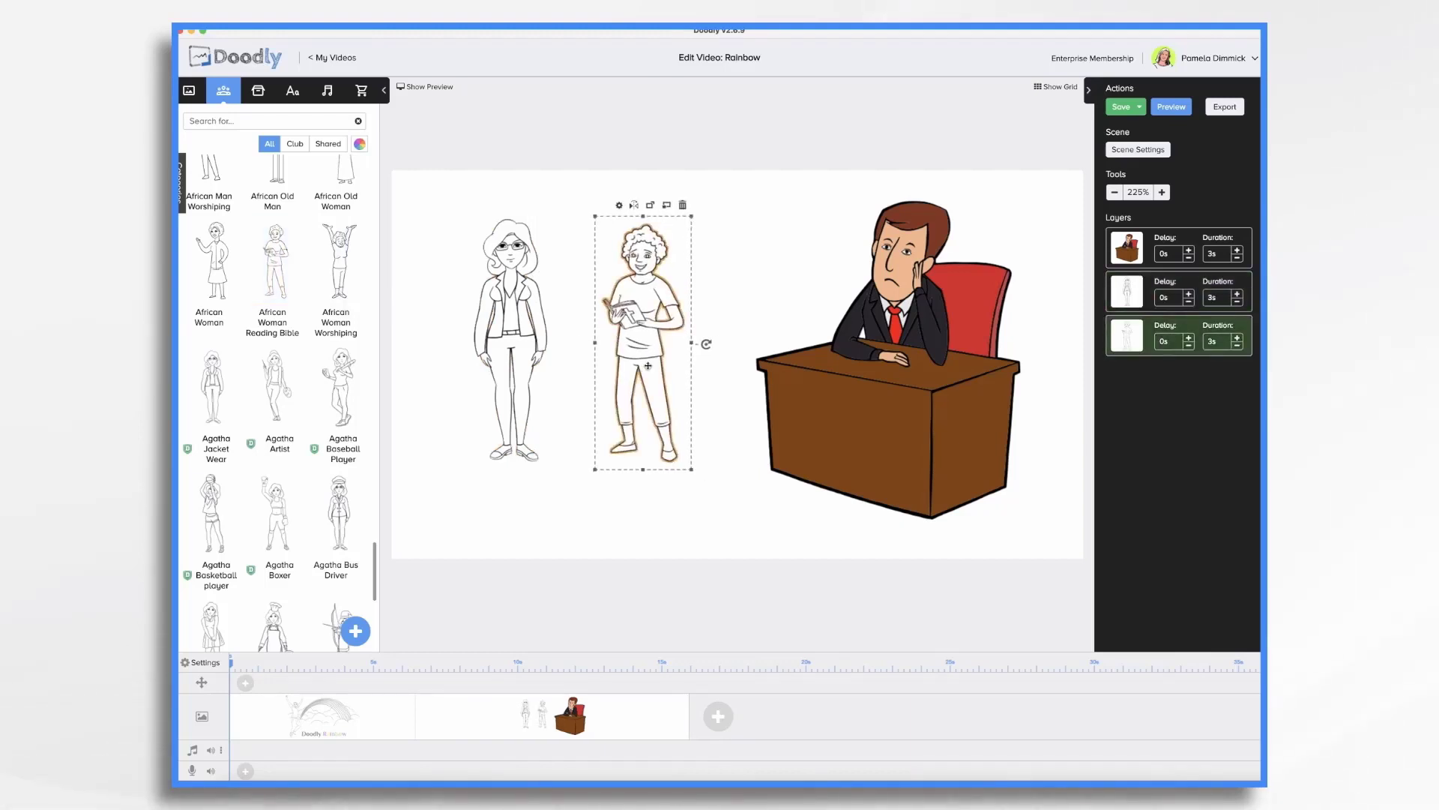
click(734, 354)
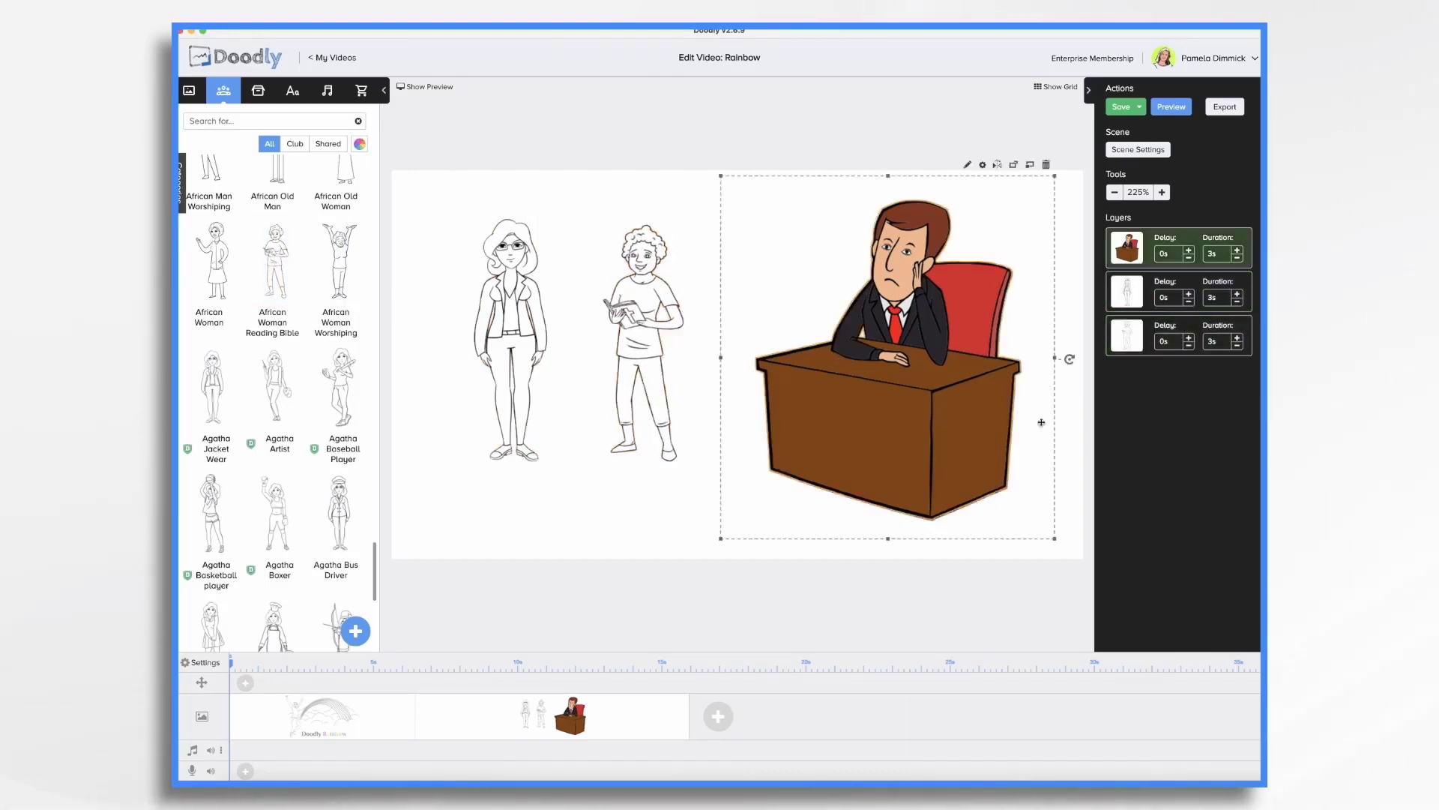
Turn on Doodly Rainbow in the asset settings of the Agatha Jacket Wear character and apply it.
click(517, 322)
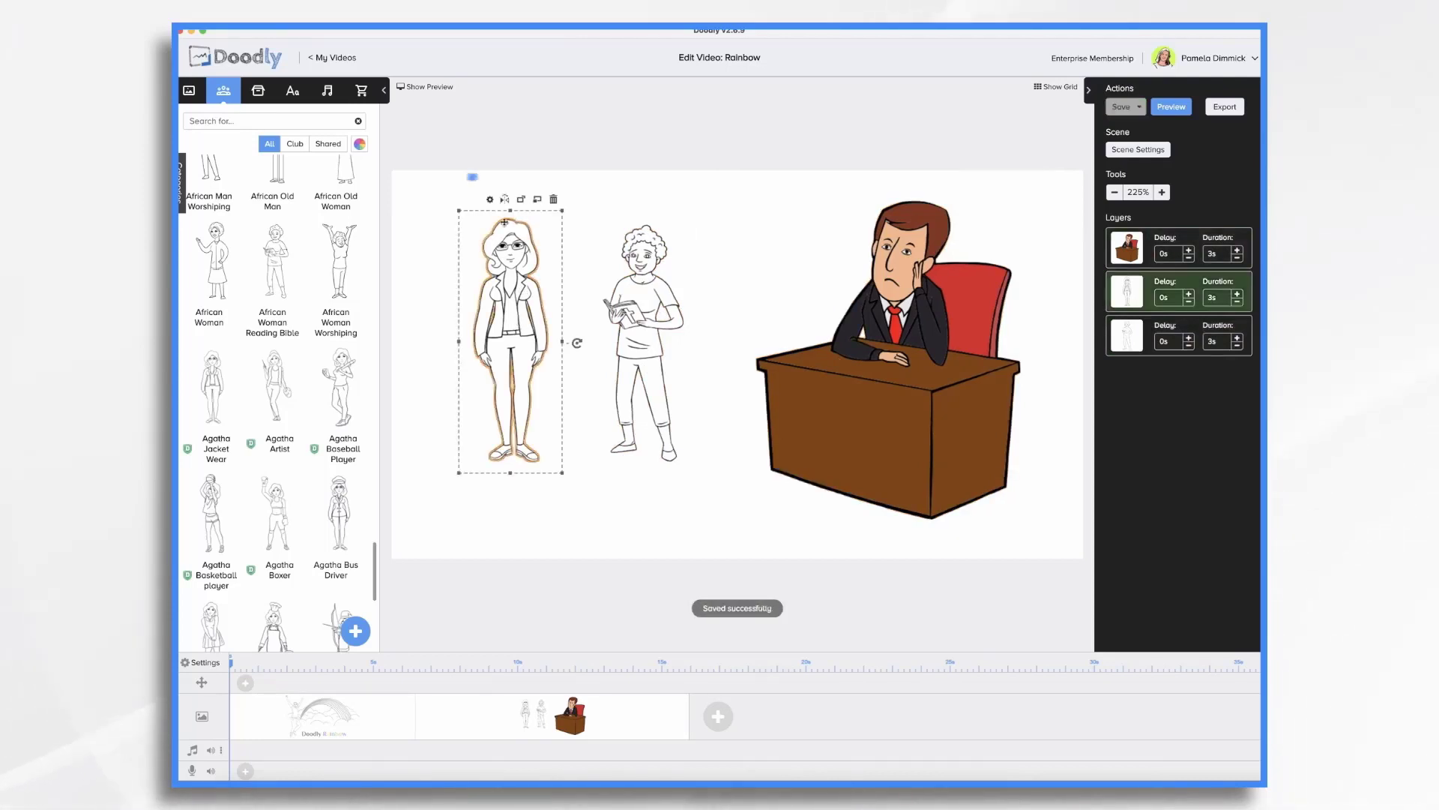
click(490, 199)
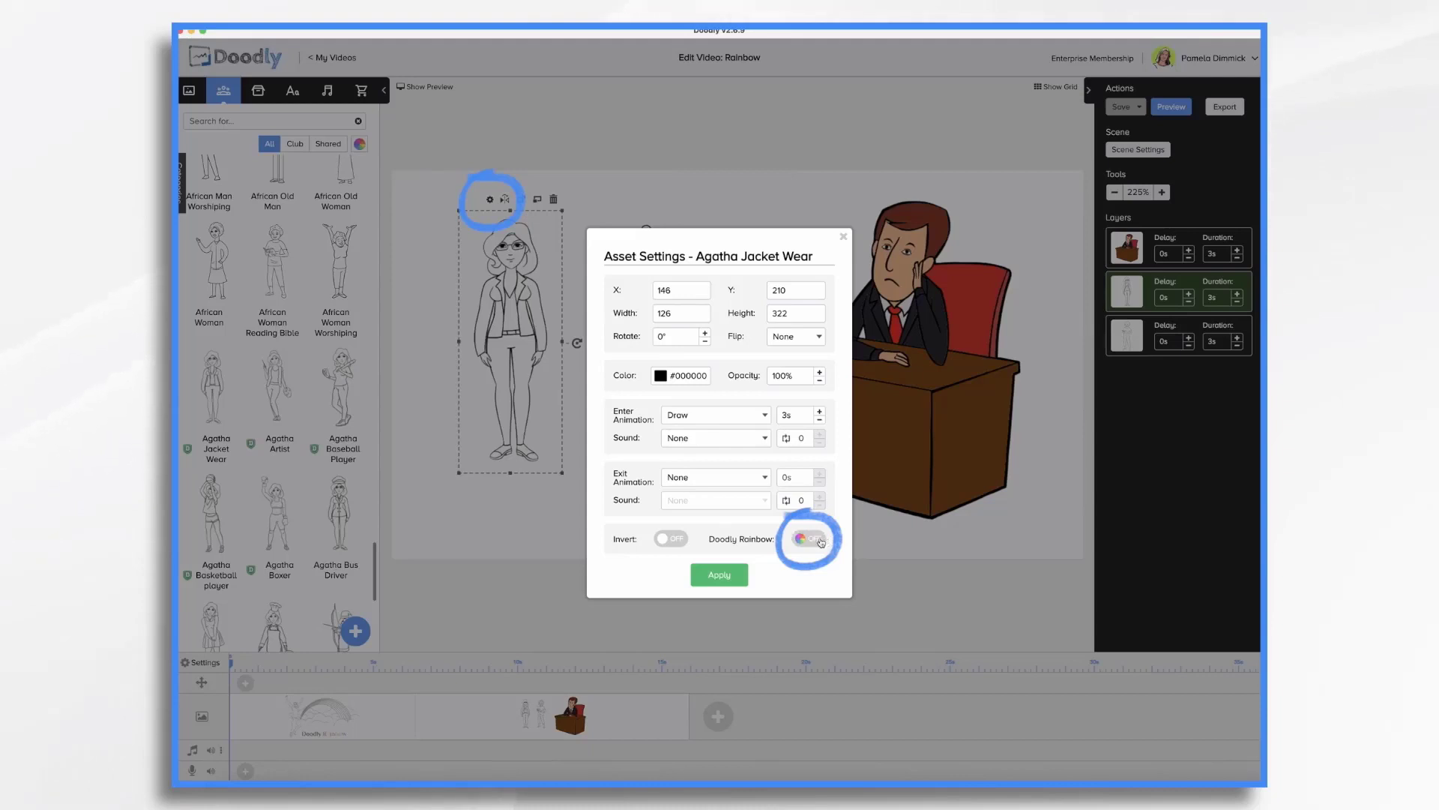
click(720, 574)
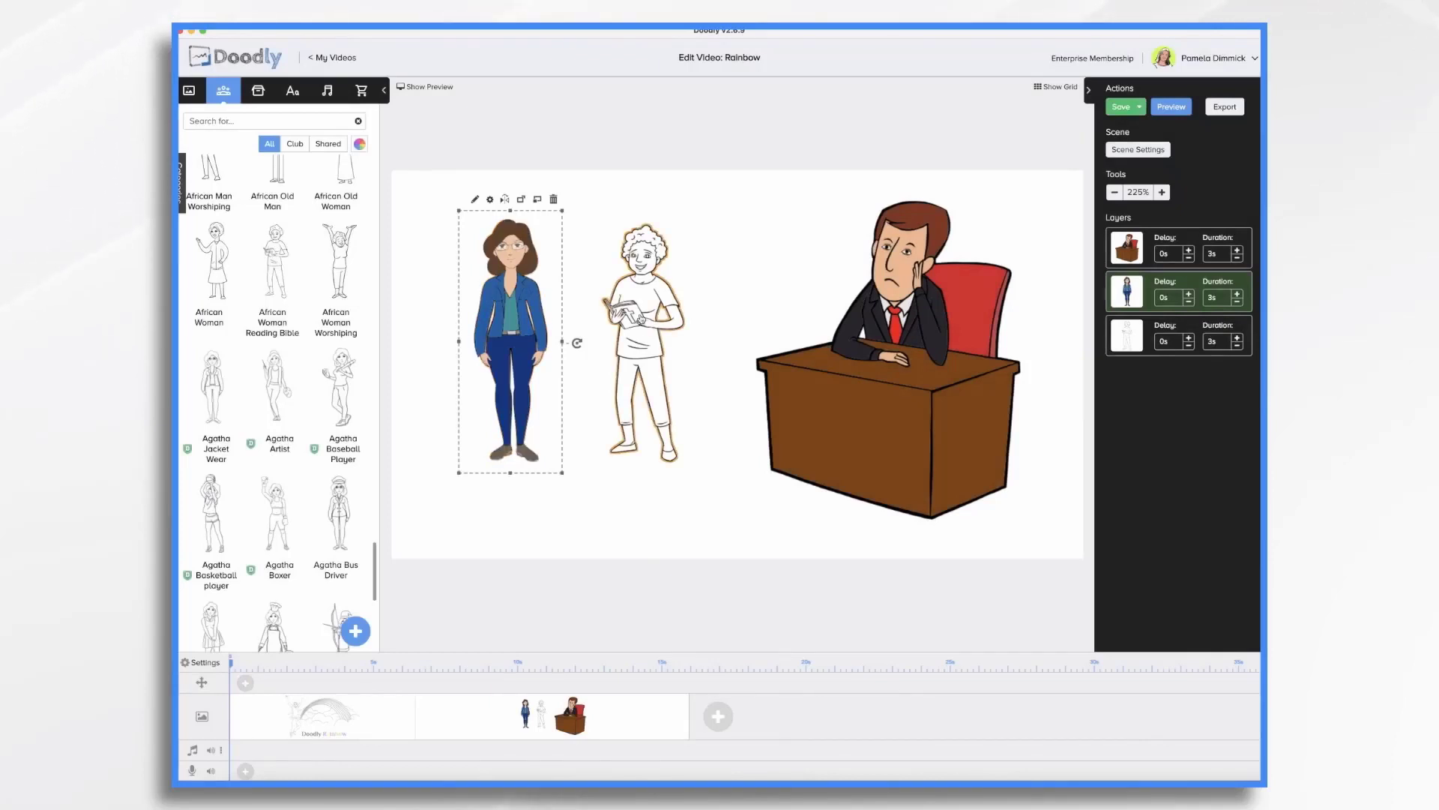
Turn on Doodly Rainbow in the asset settings of the African Woman Reading Bible character and apply it.
click(641, 317)
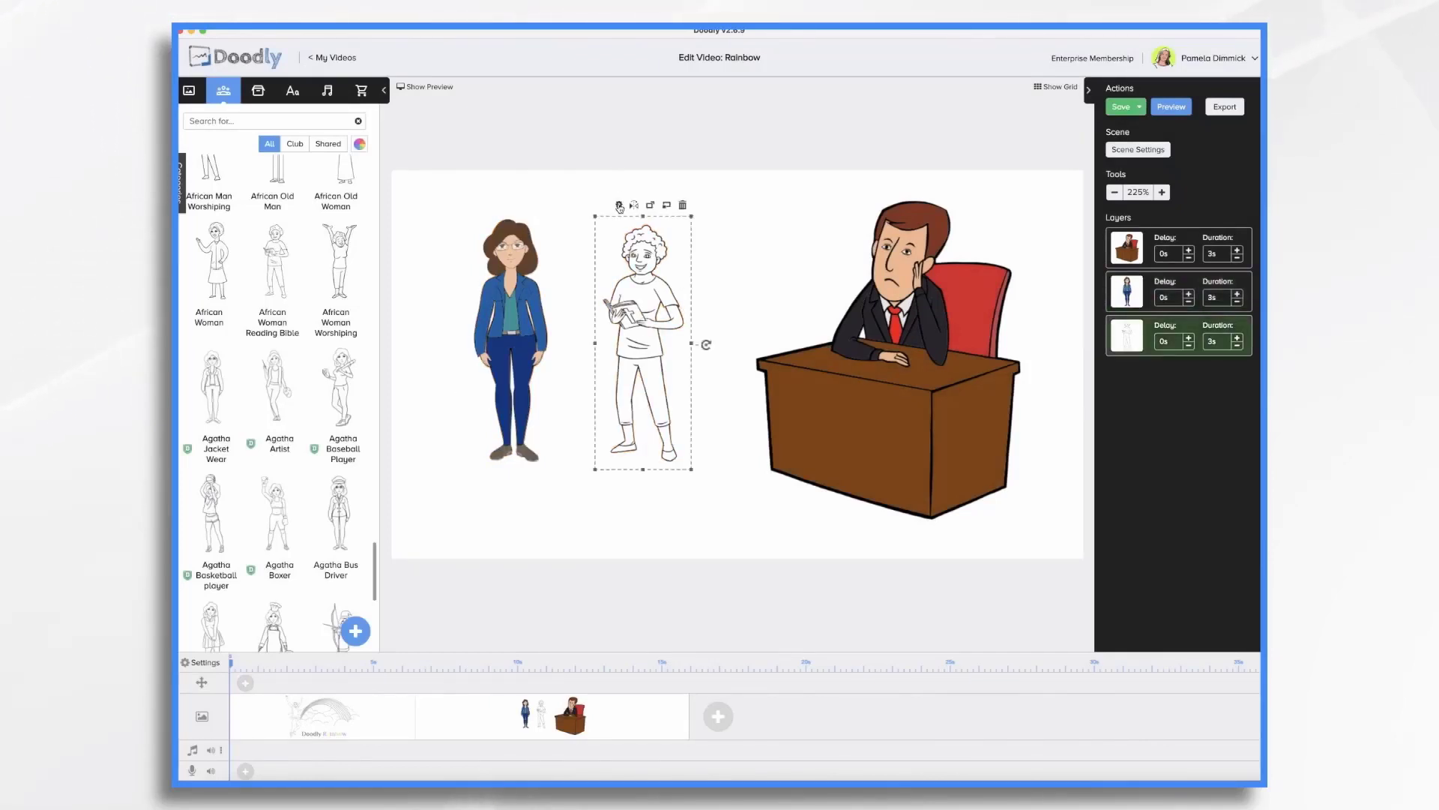
click(619, 205)
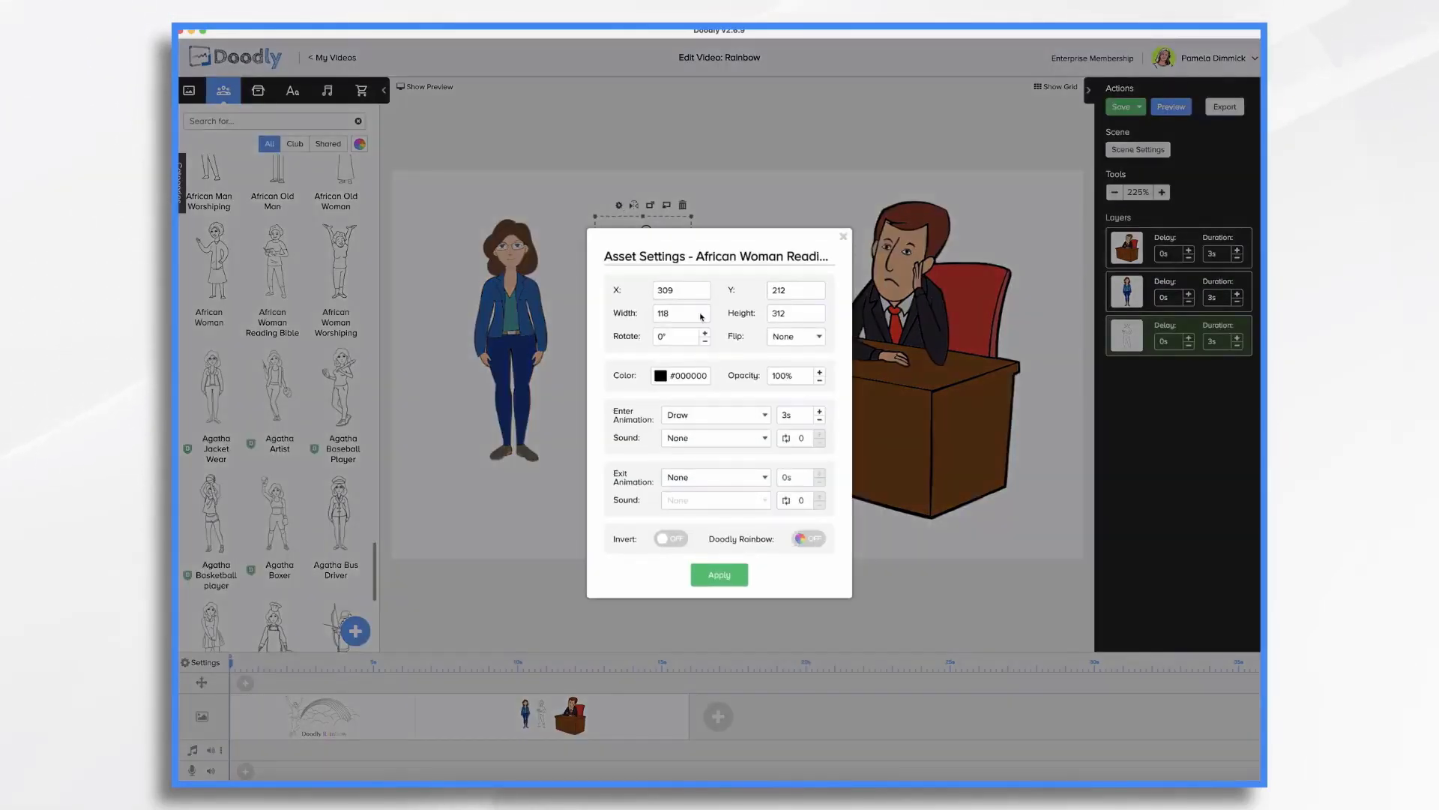
click(809, 539)
click(719, 575)
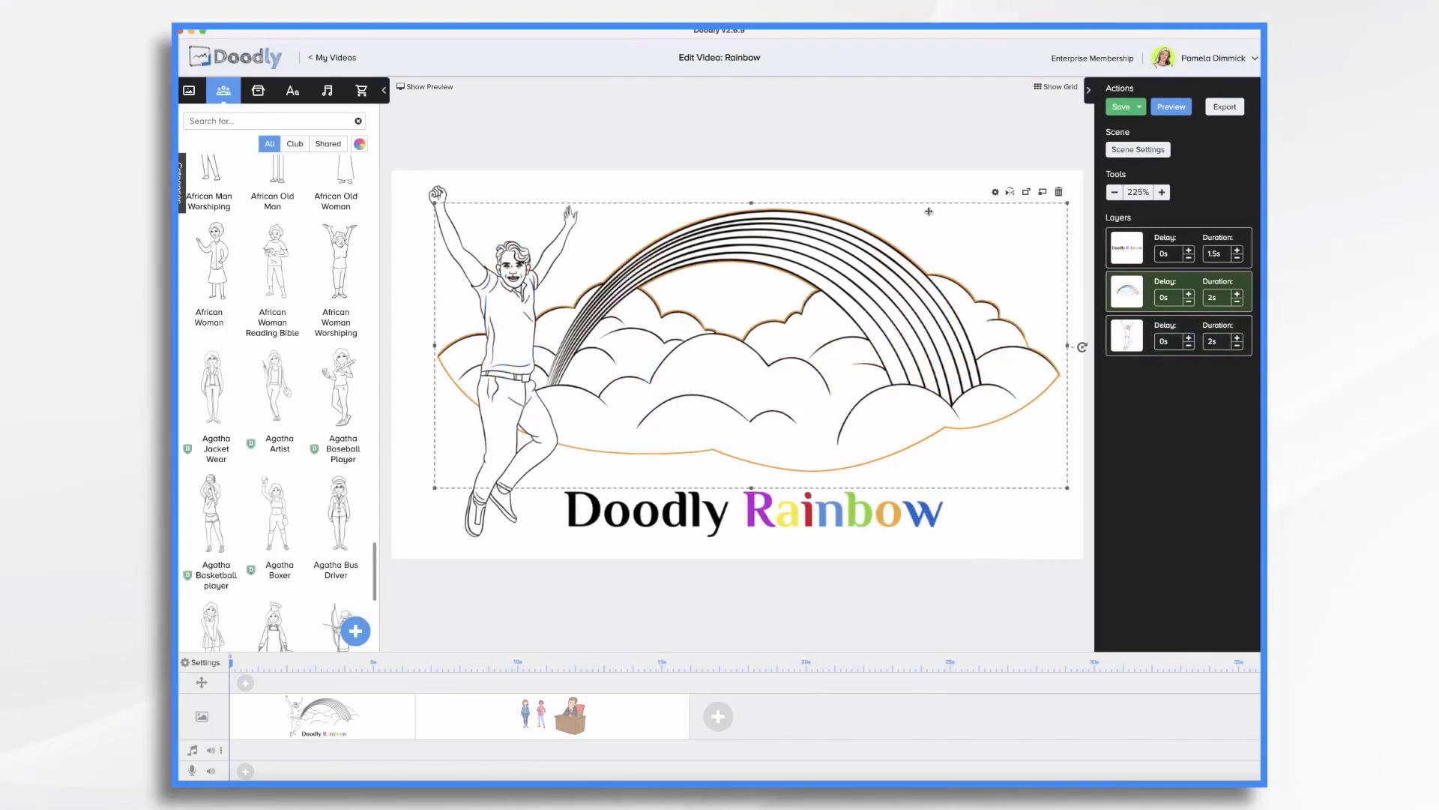
Apply Doodly Rainbow to the rainbow-and-clouds image in the first scene through its asset settings.
click(995, 192)
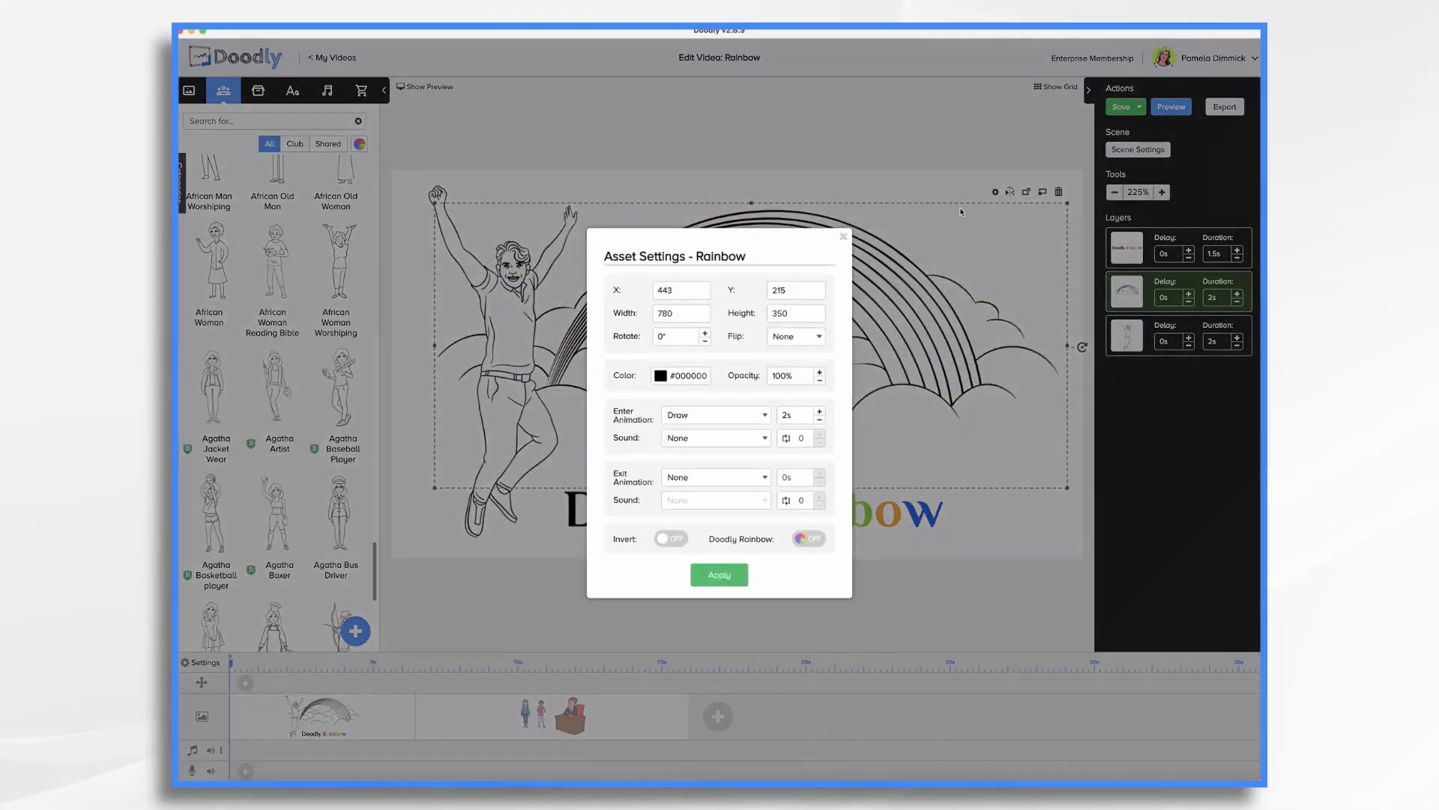
click(719, 575)
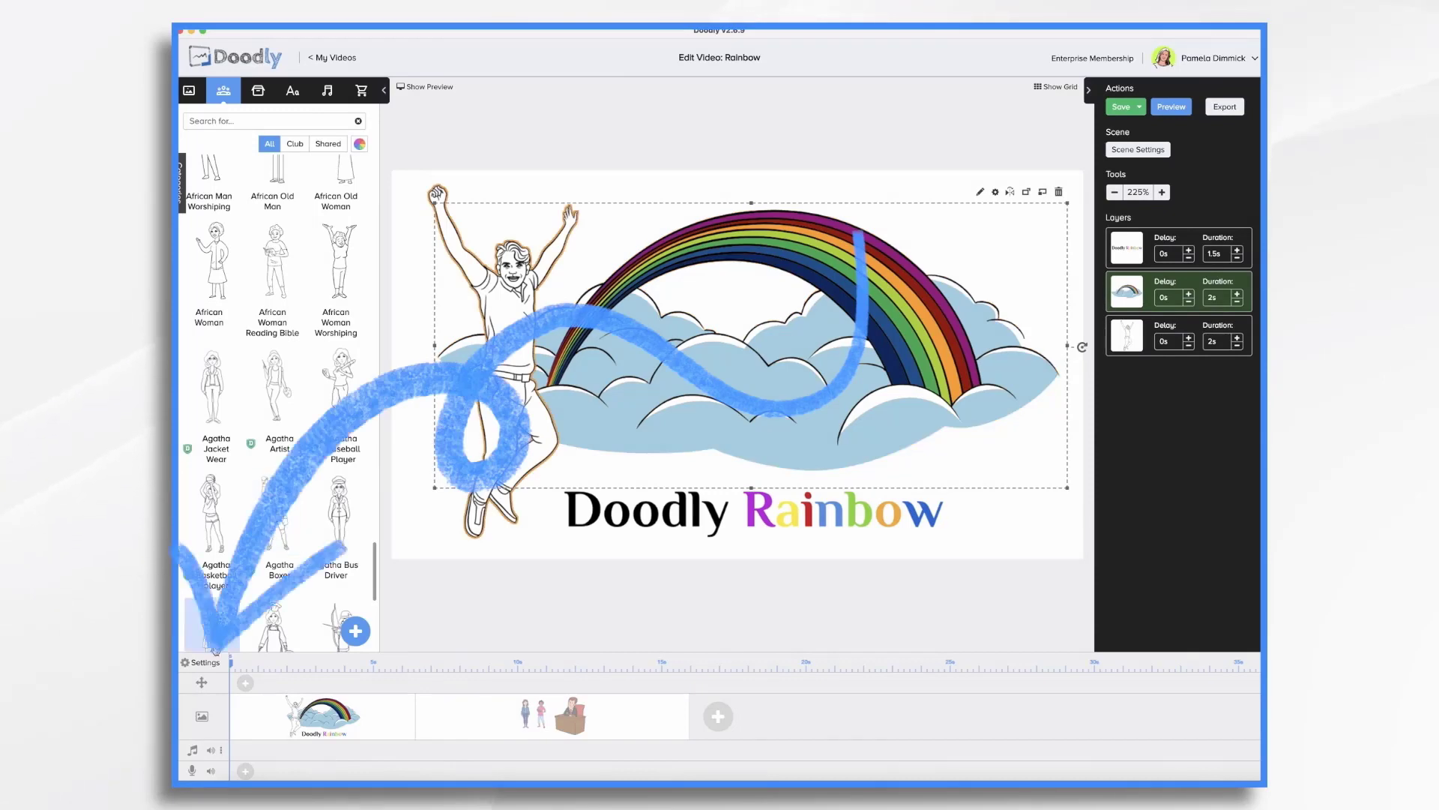
Turn on Doodly Rainbow for the whole video in the video settings, accept colouring all images, and apply it.
click(204, 663)
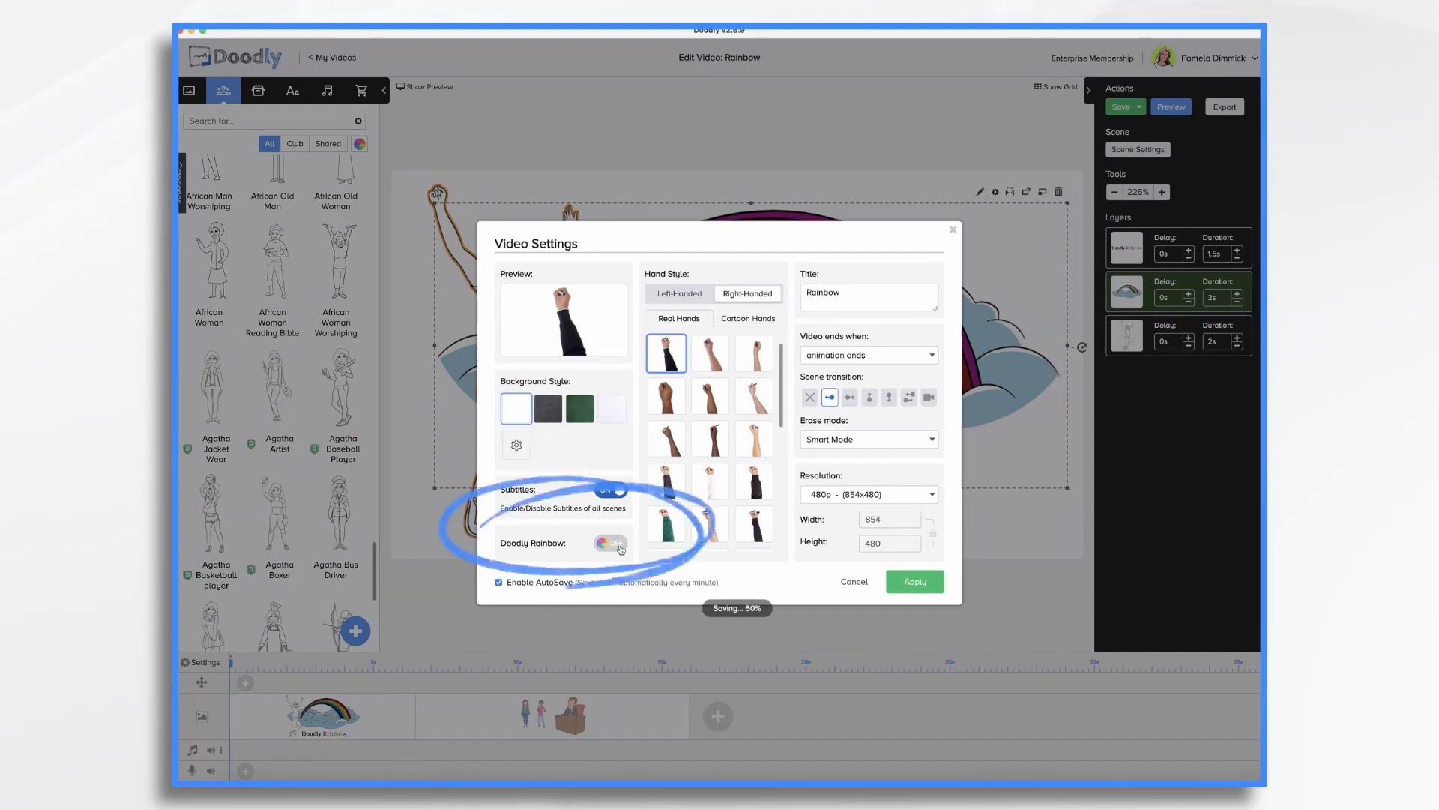
click(610, 544)
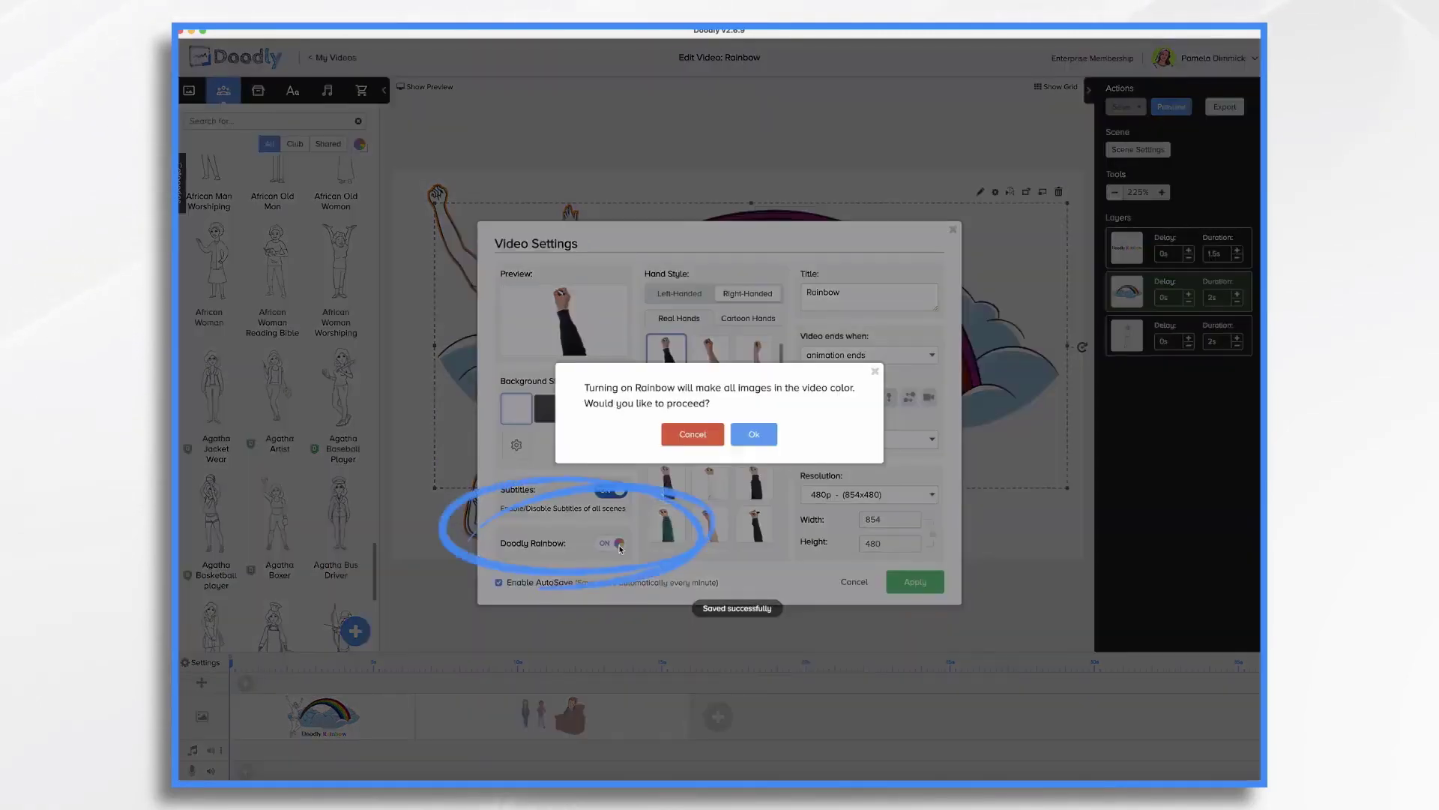
click(753, 434)
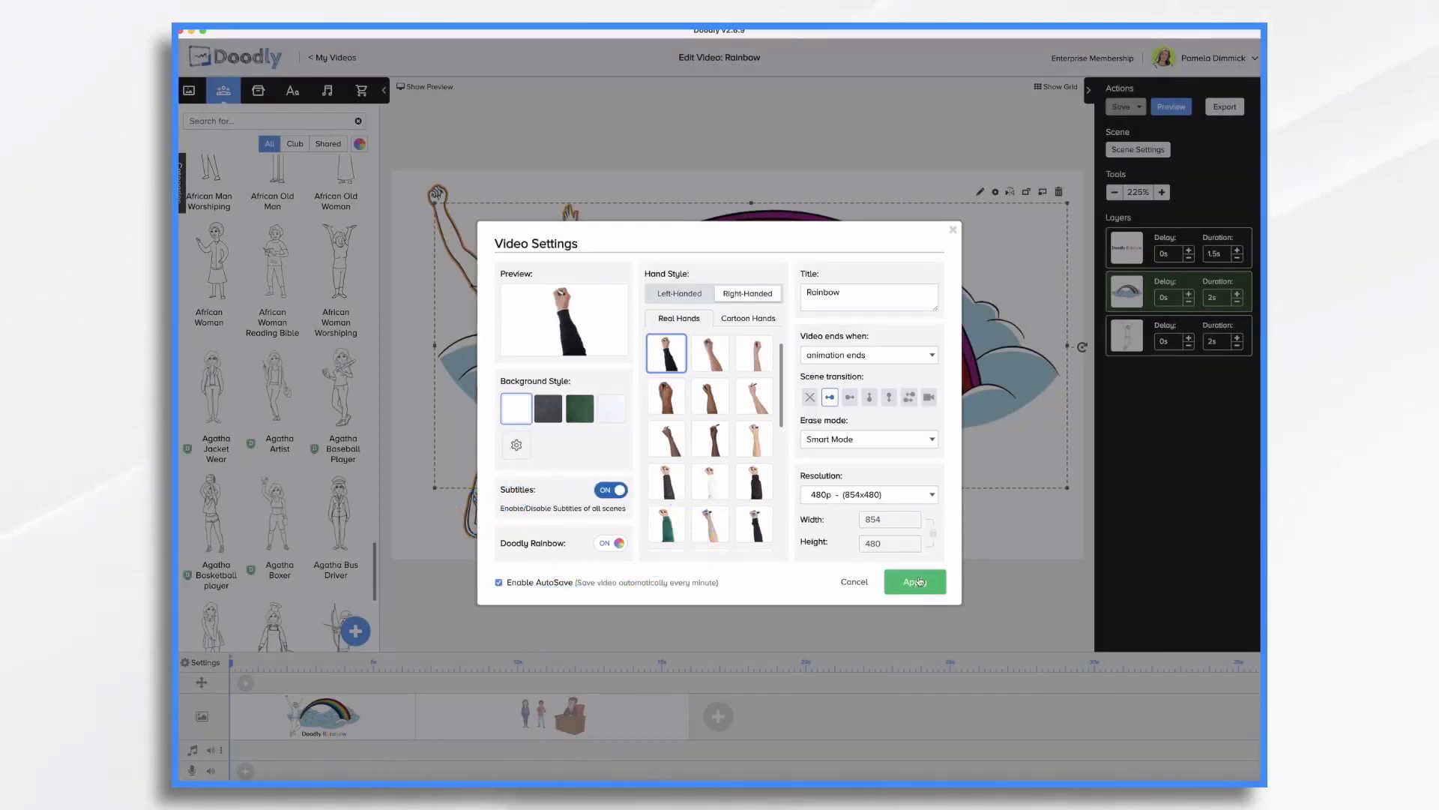
click(916, 582)
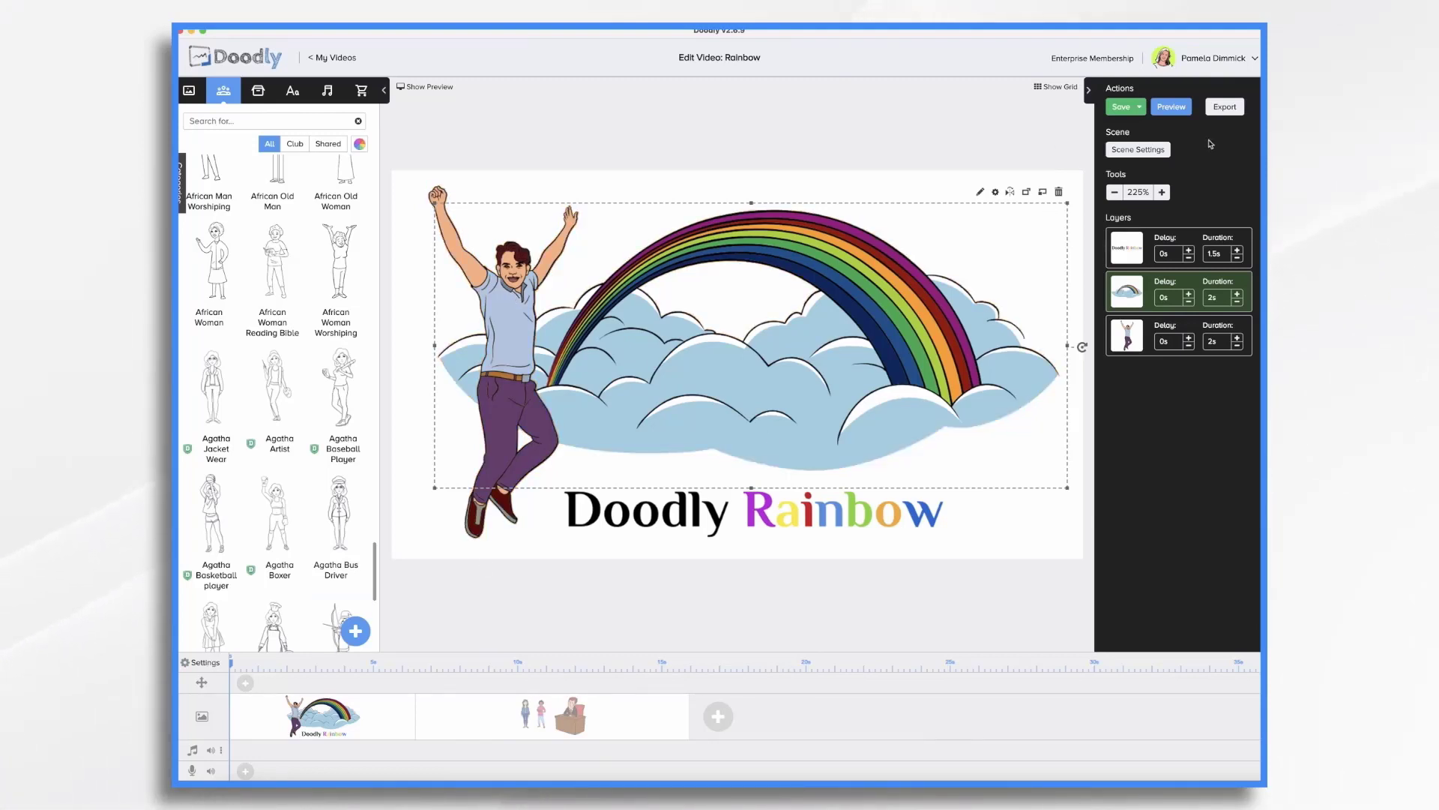
Turn off Doodly Rainbow for the whole video, accept and apply the change, and open the second scene.
click(206, 662)
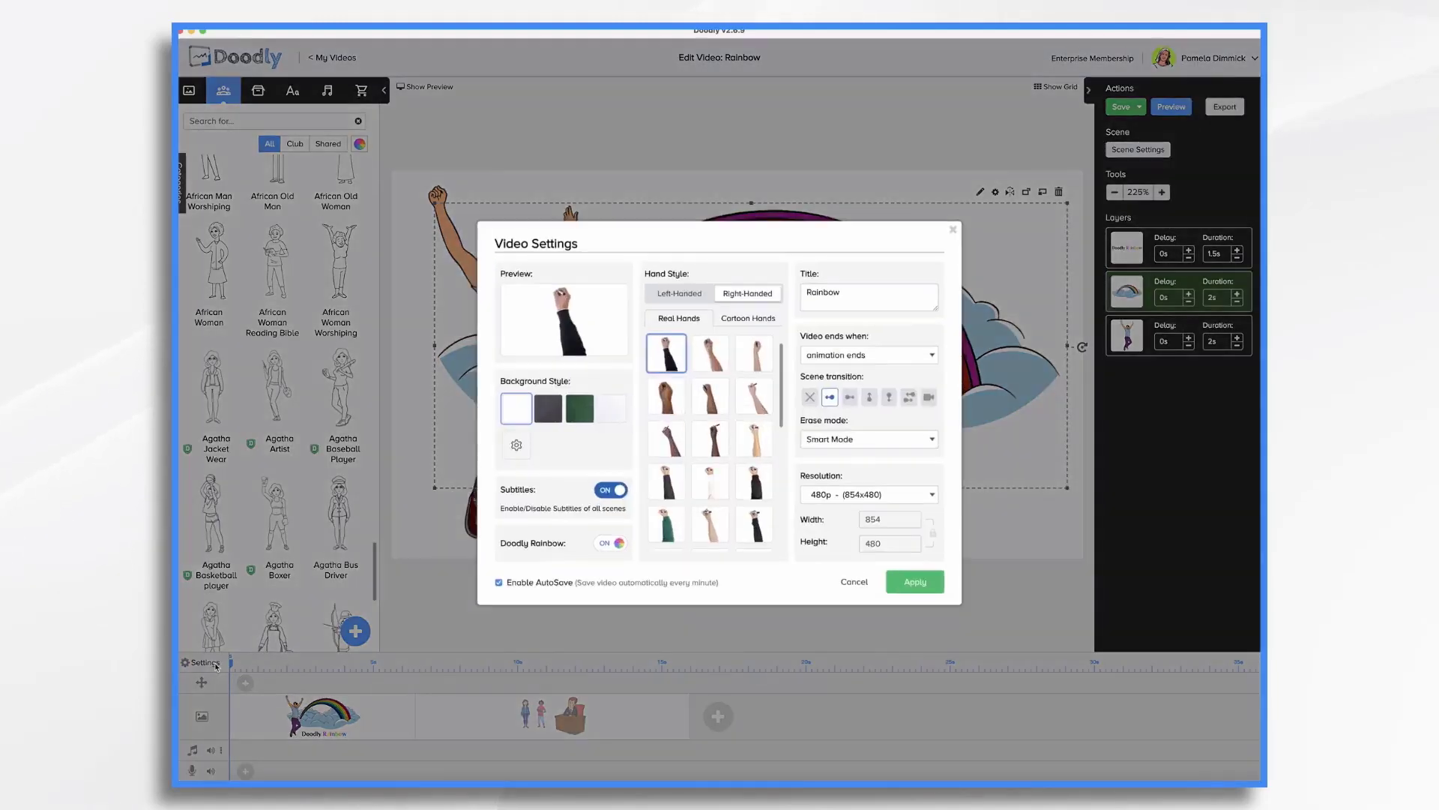
click(609, 544)
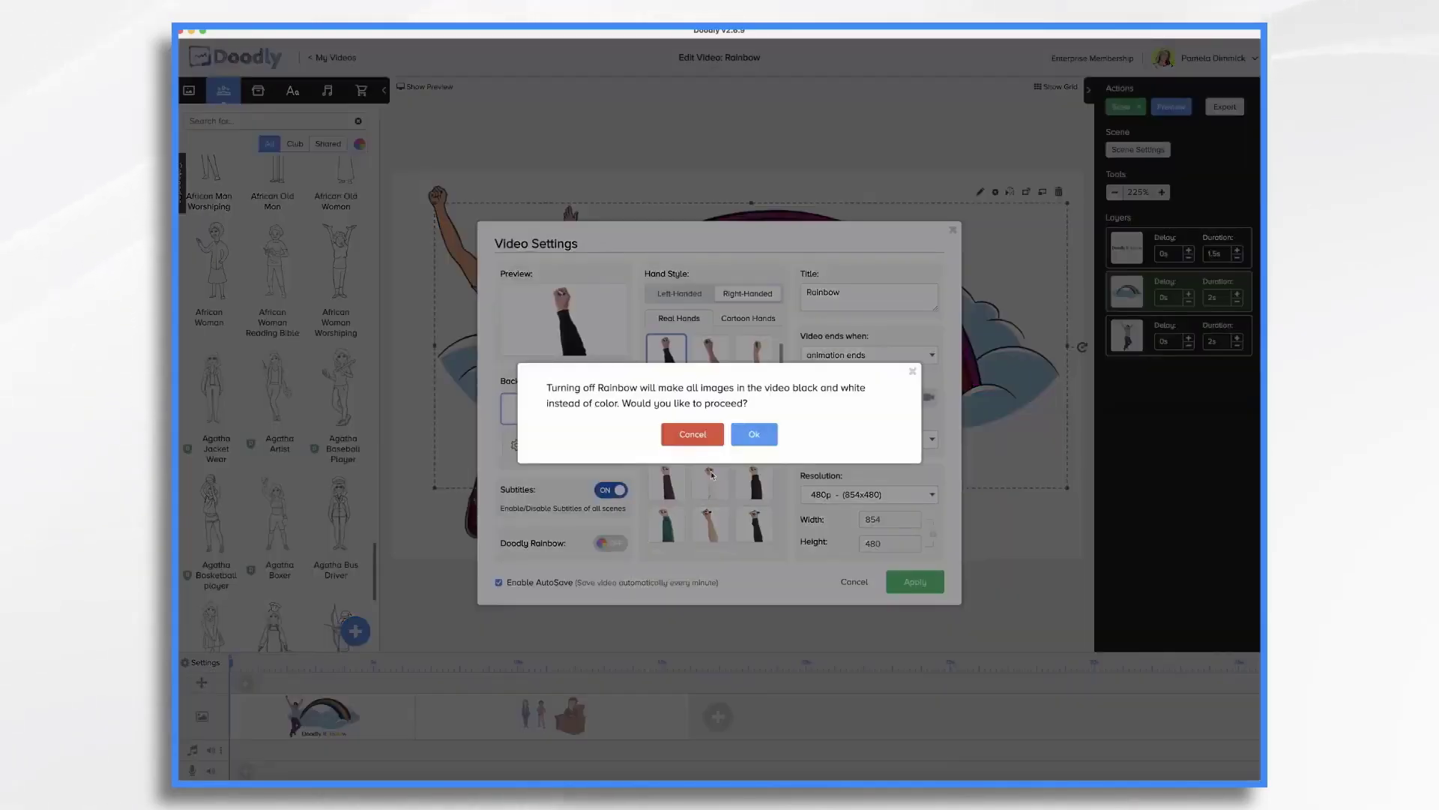
click(753, 434)
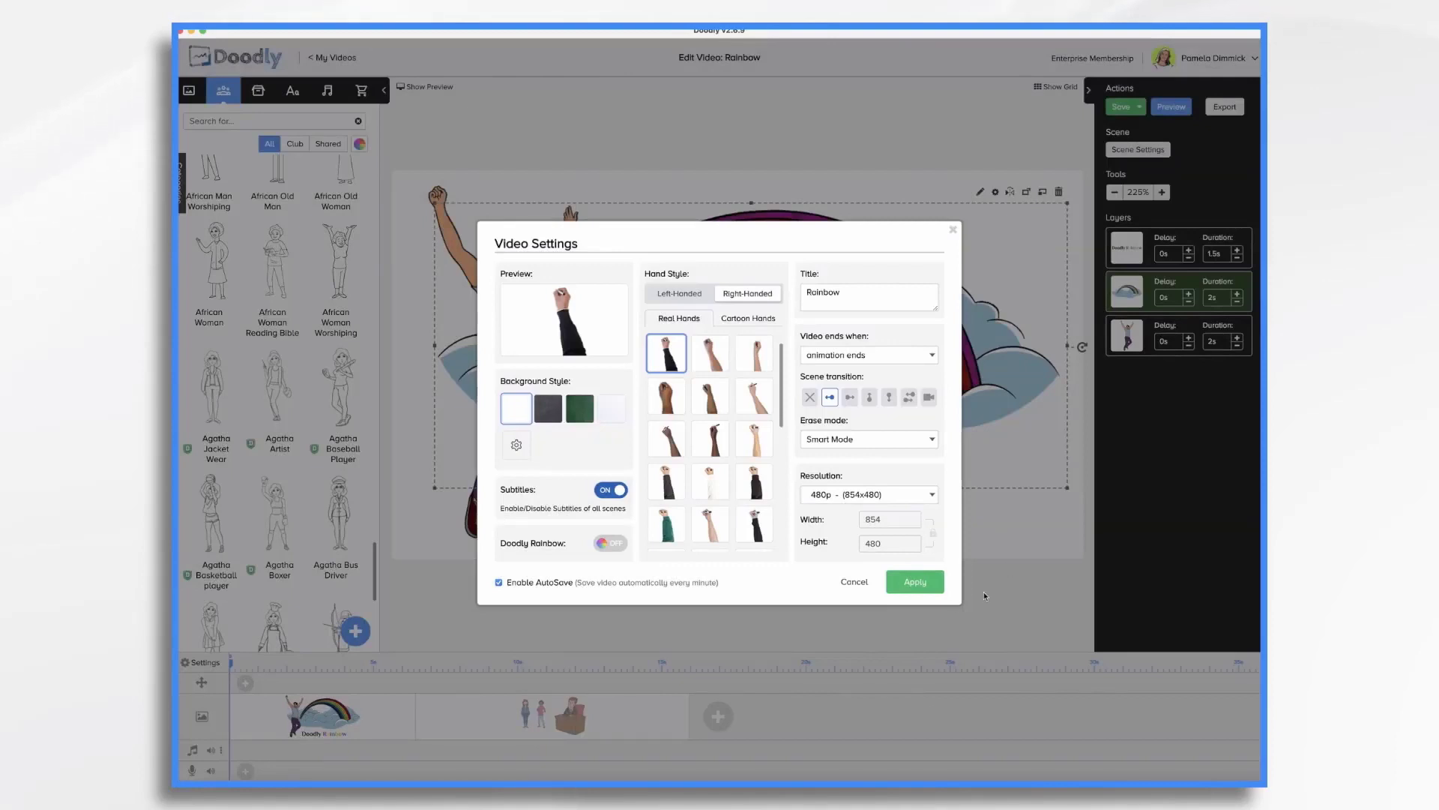
click(915, 583)
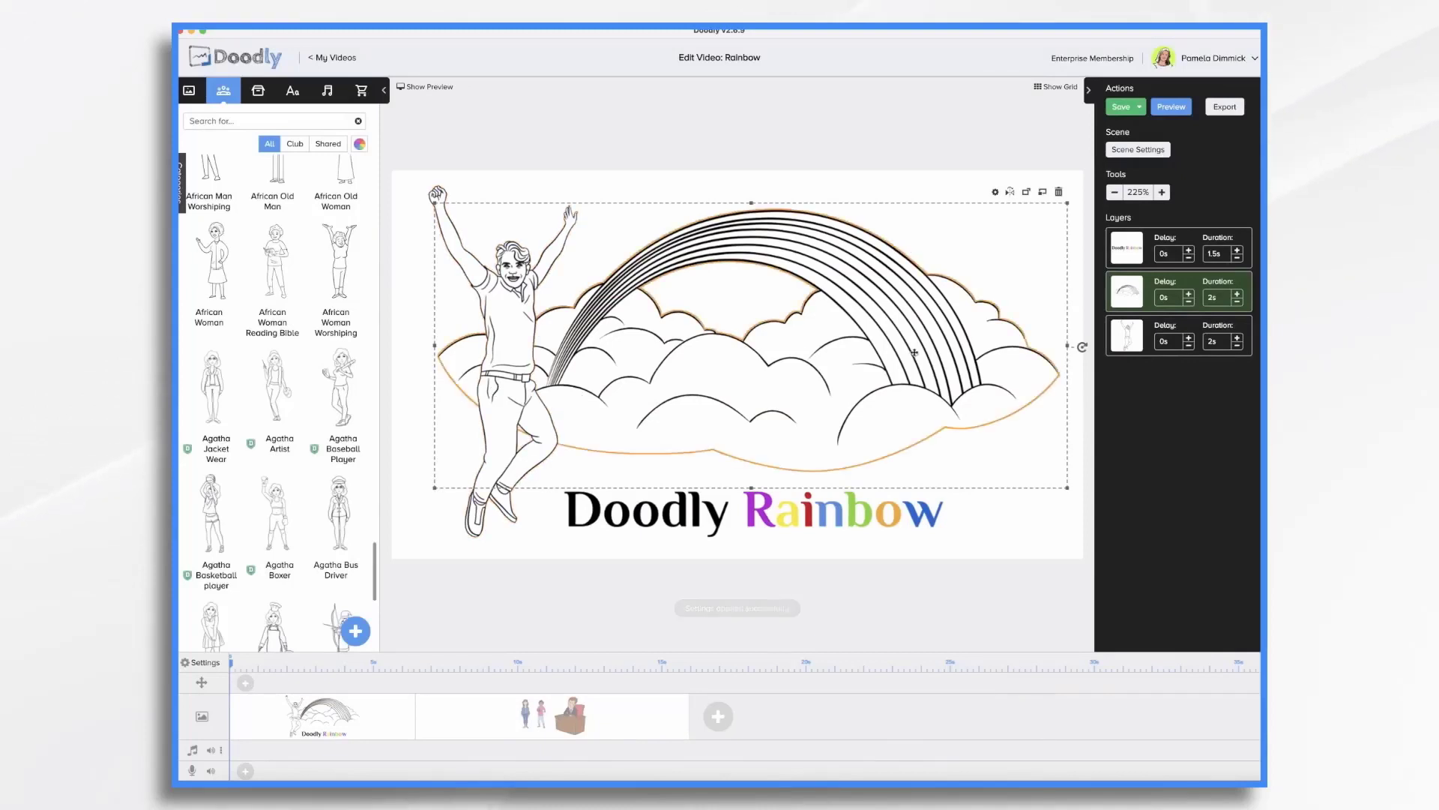
click(634, 731)
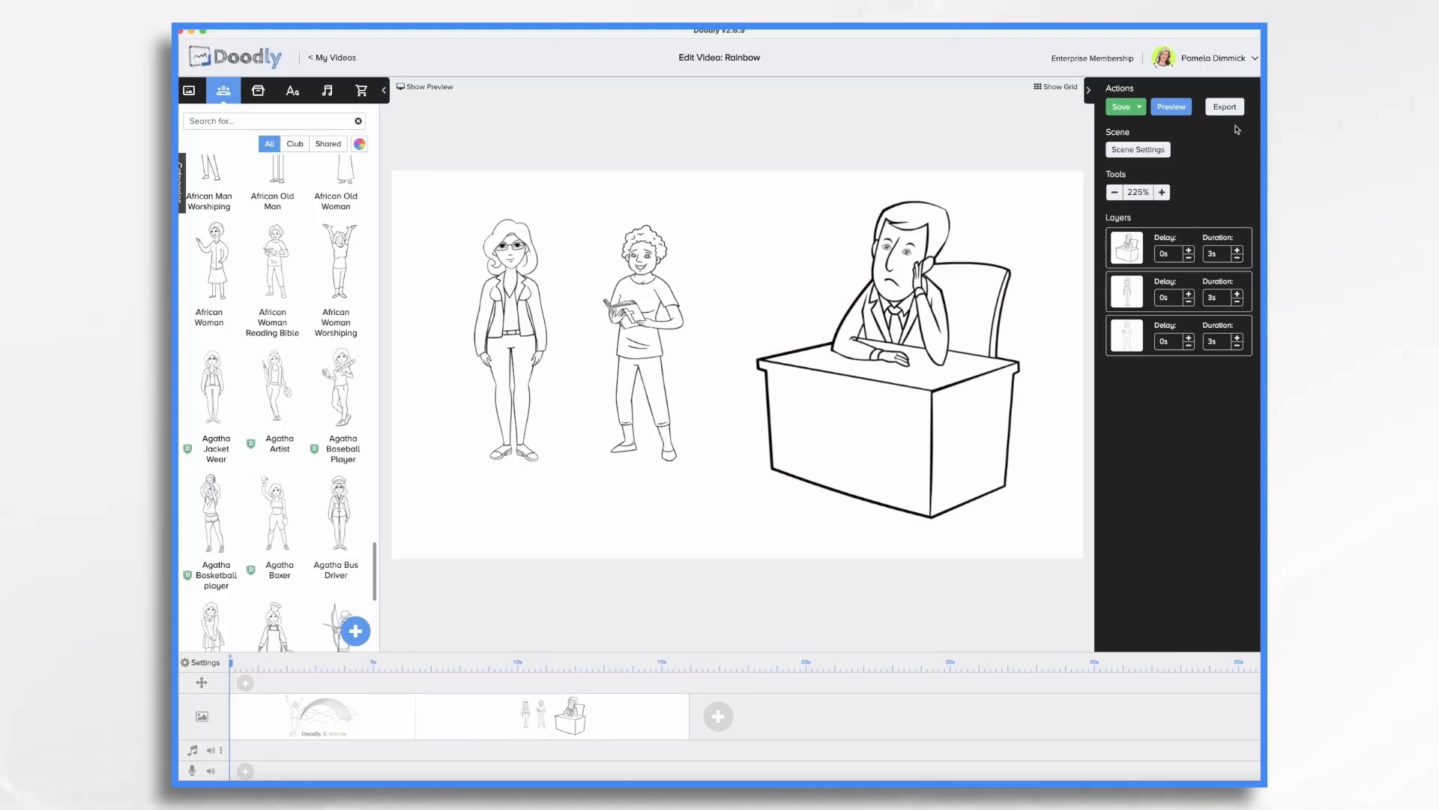
Preview the whole coloured video and close the preview.
click(1169, 108)
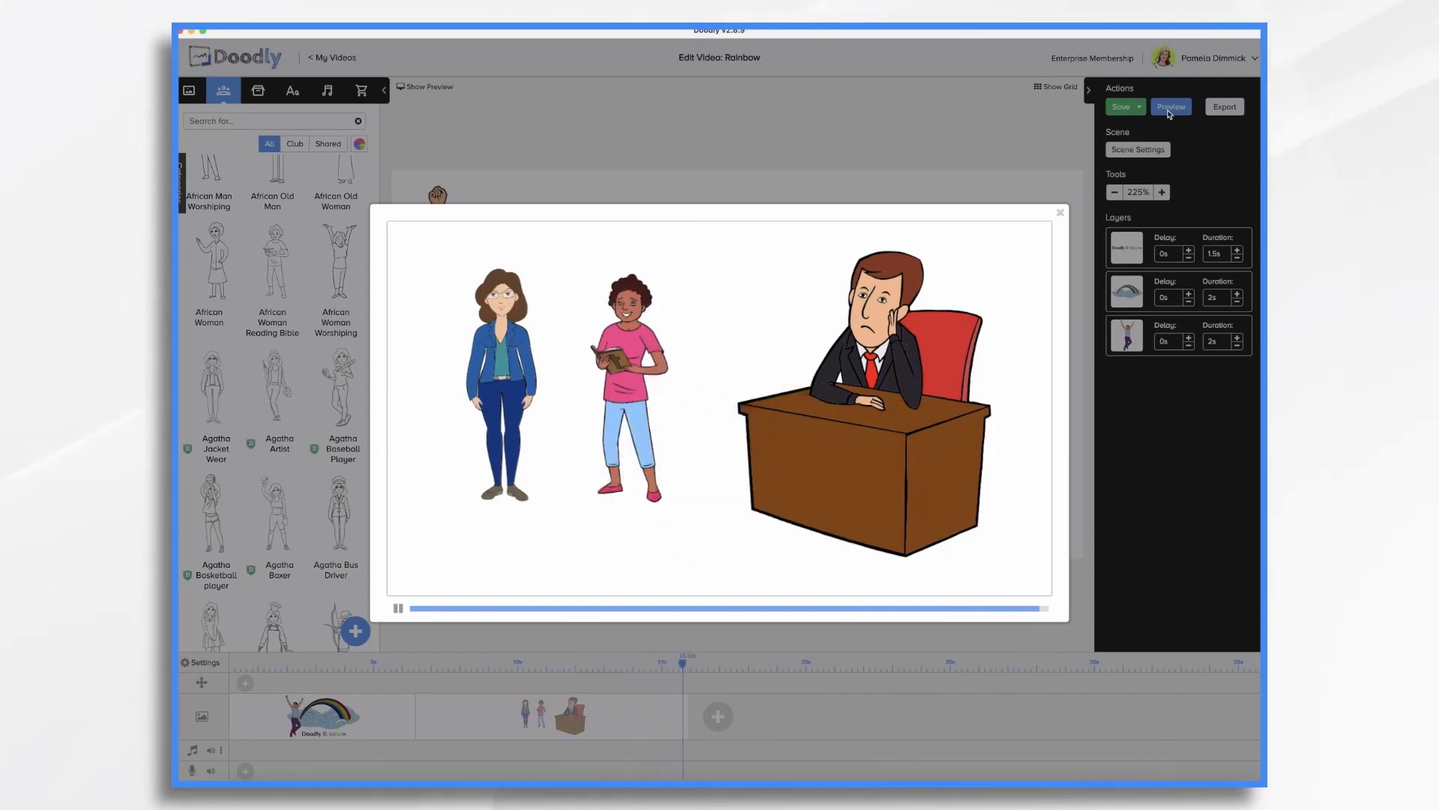
click(1060, 215)
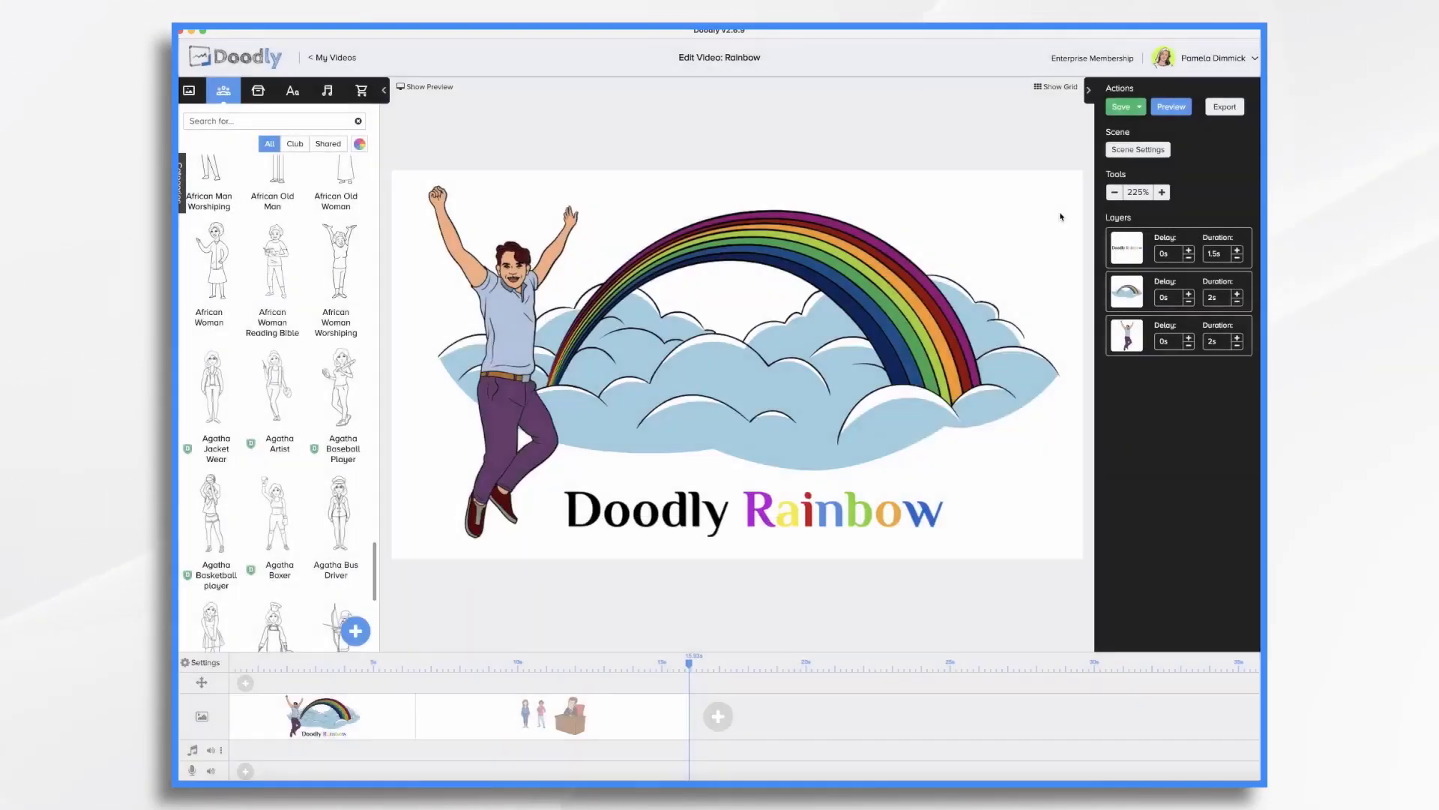
Edit the rainbow-and-clouds image in the first scene, set its reveal mode to Fade, and save it.
click(886, 272)
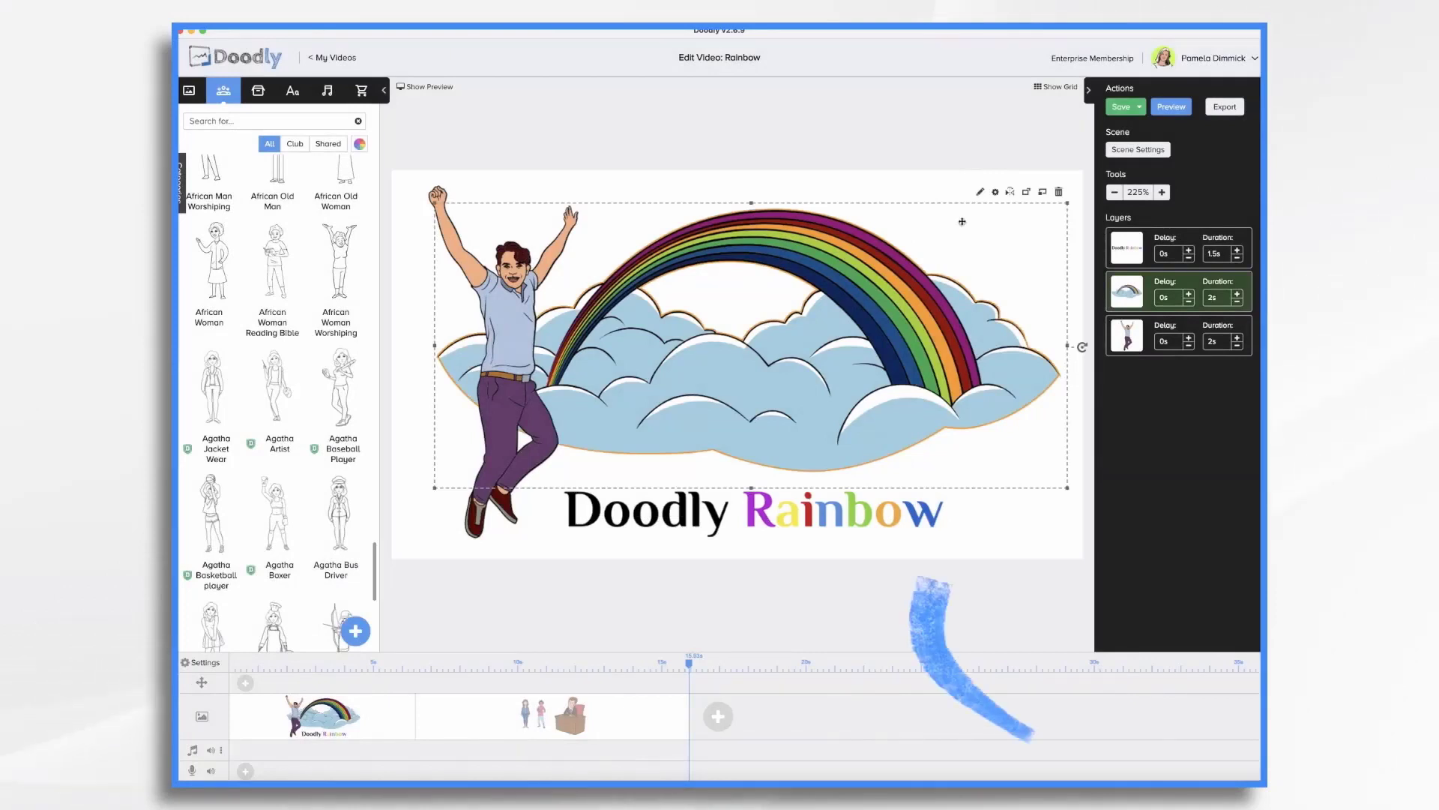
click(980, 192)
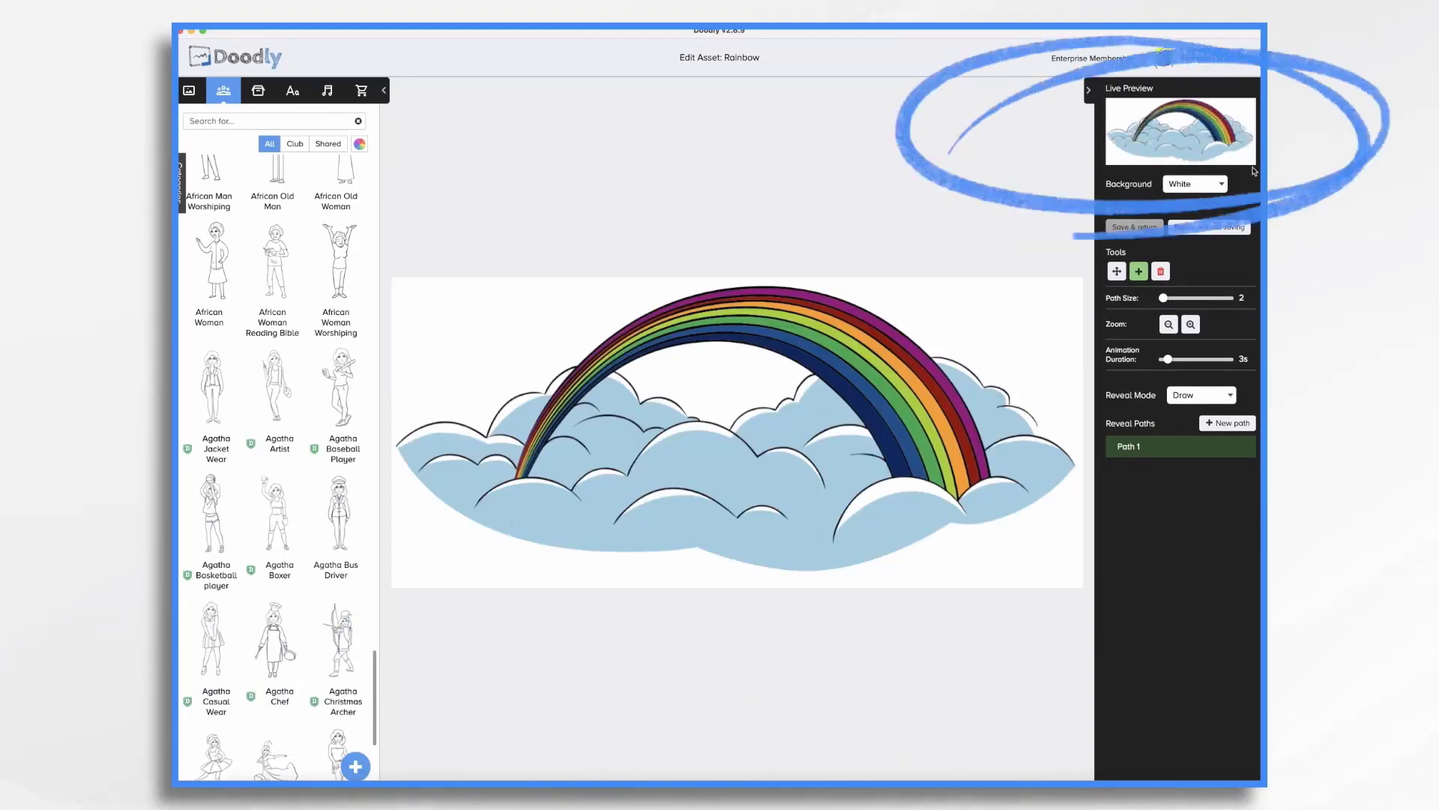
click(1196, 401)
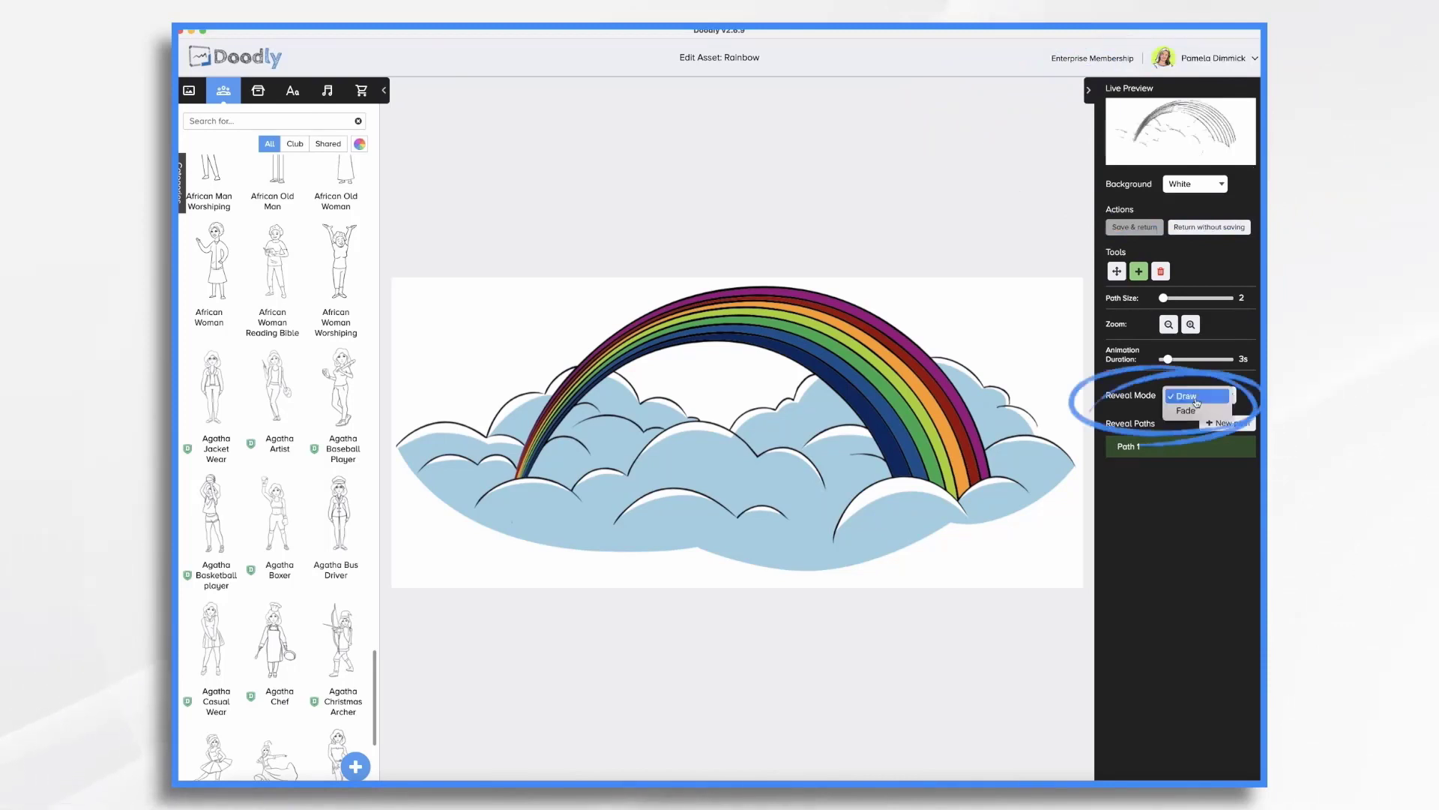
click(1189, 413)
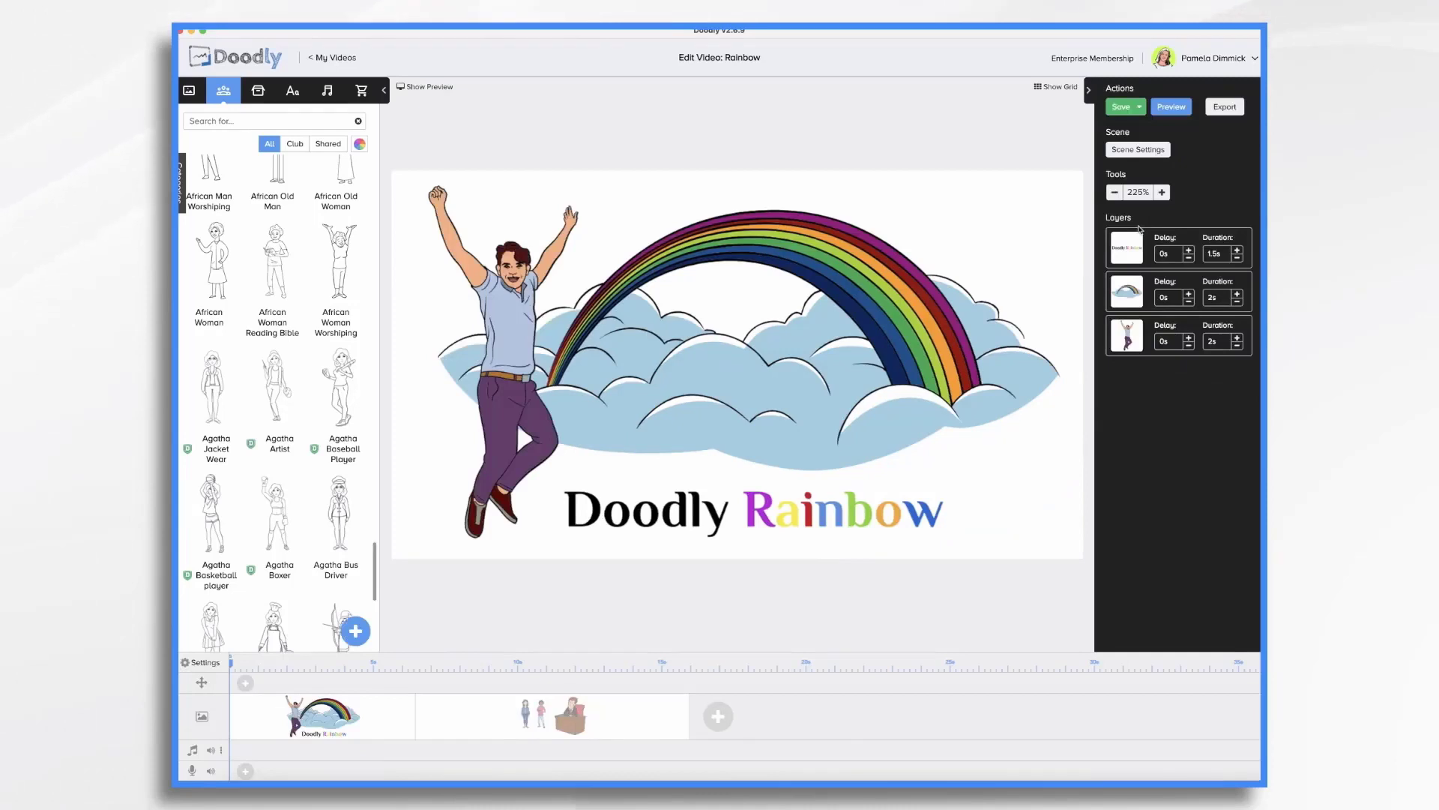
Set the reveal mode of the Bradley Arms Raised Jumping character to Fade, save it, and preview the video.
click(509, 336)
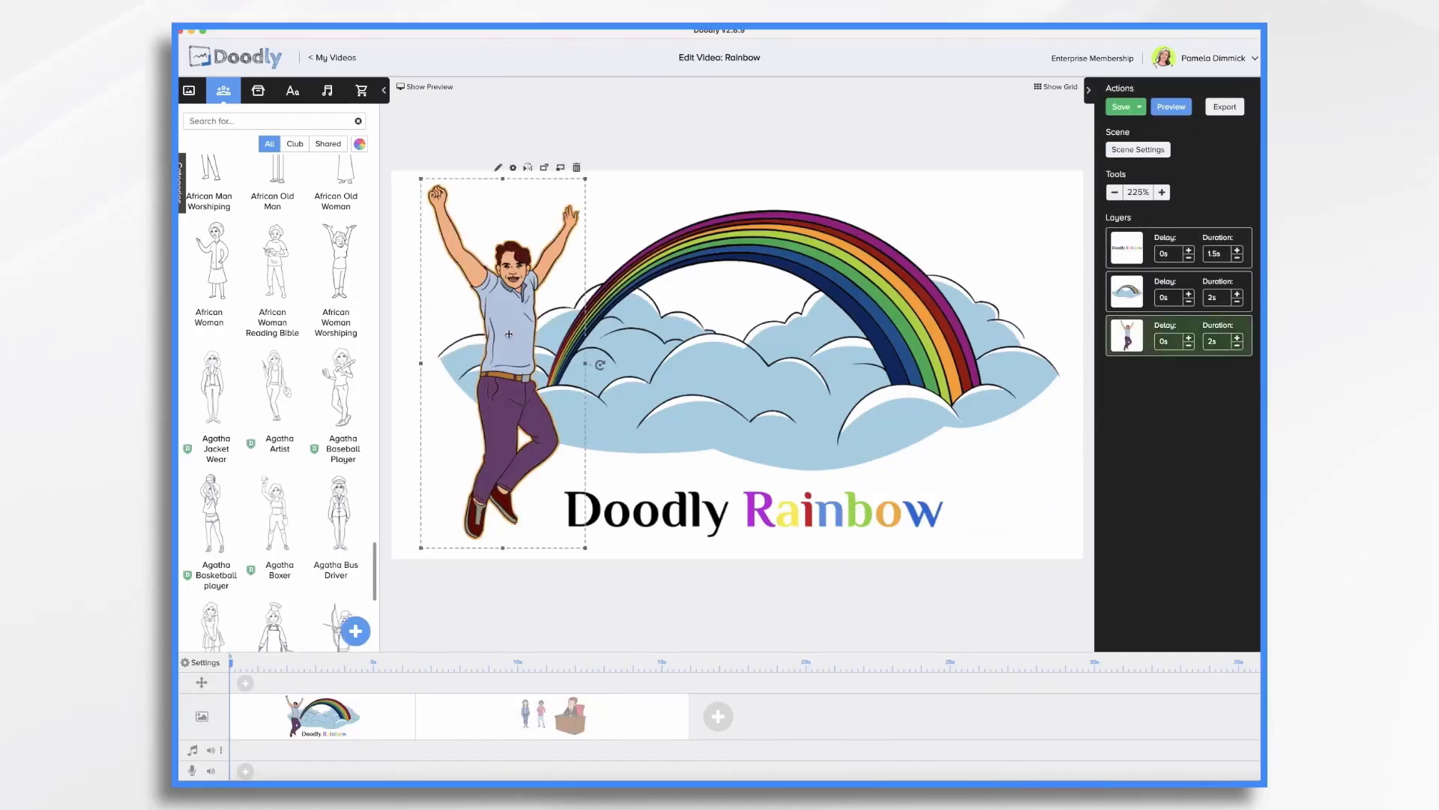
click(498, 168)
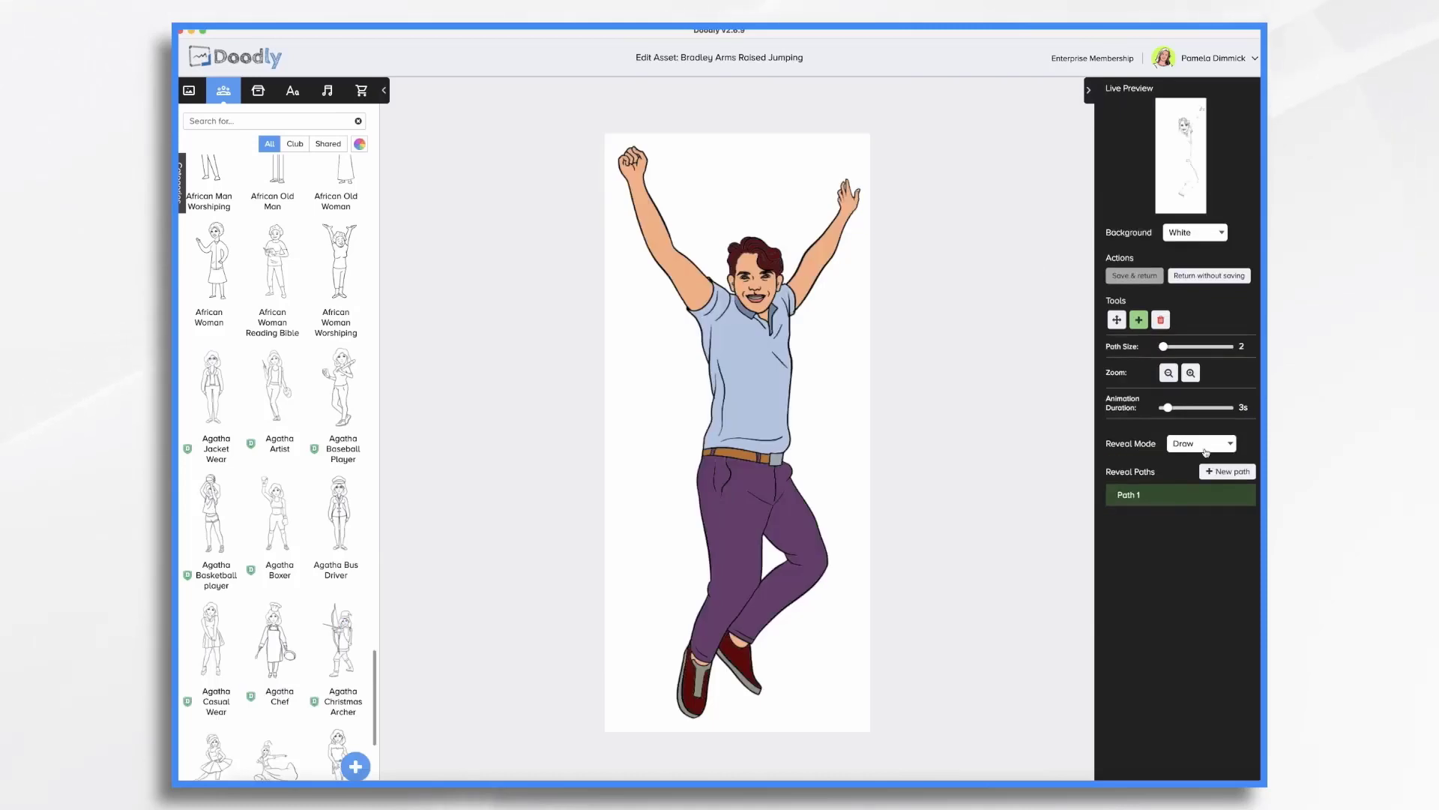
click(1202, 444)
click(1197, 458)
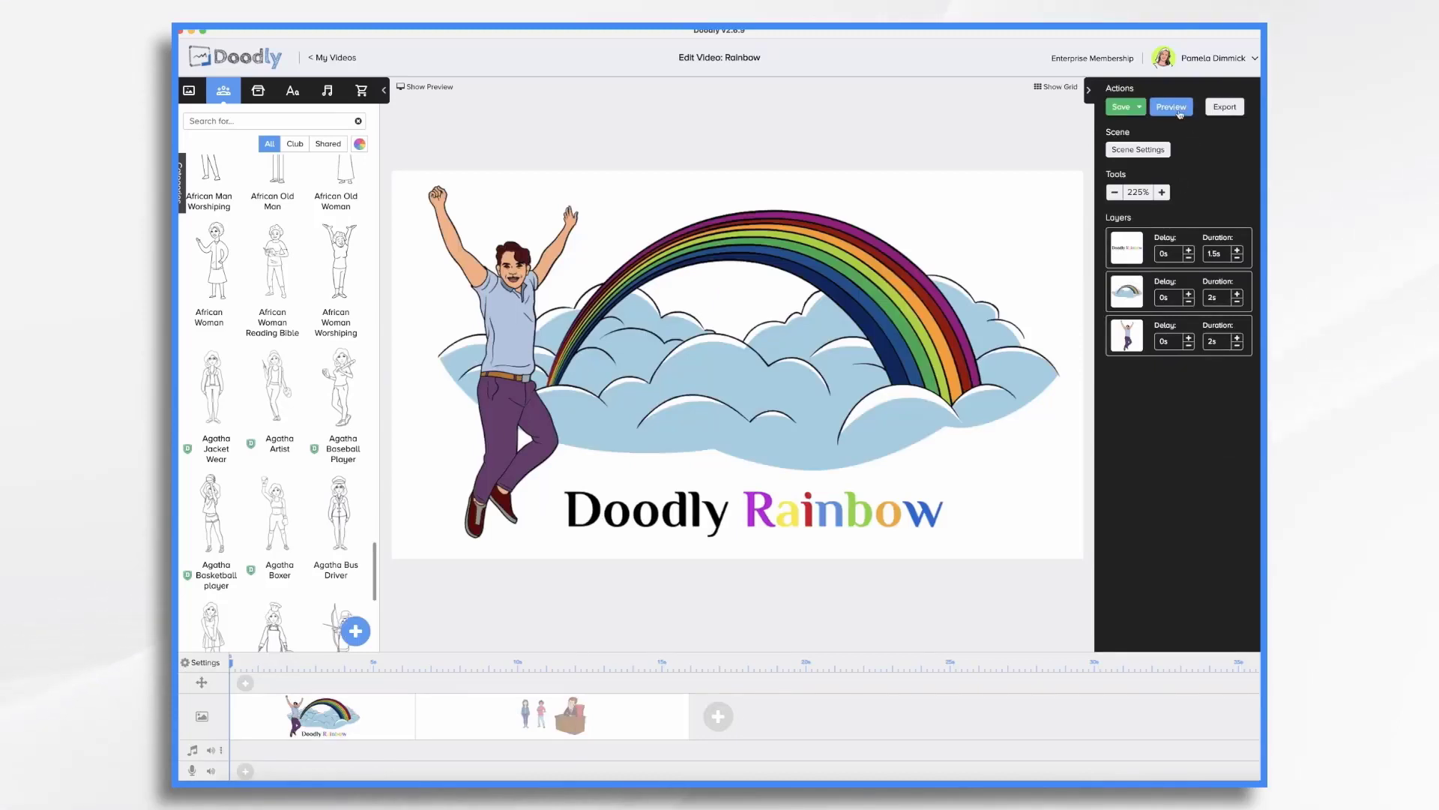
click(1172, 107)
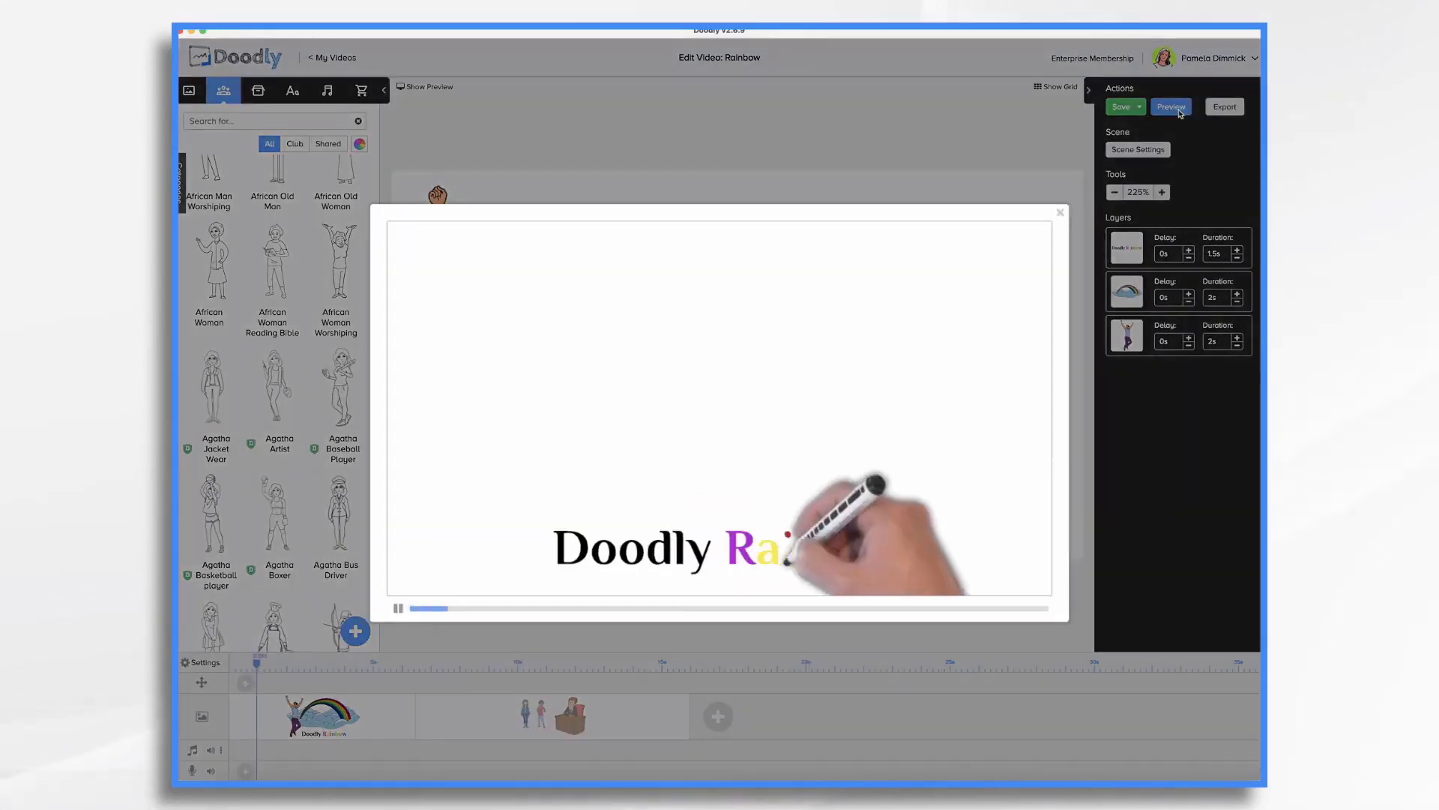